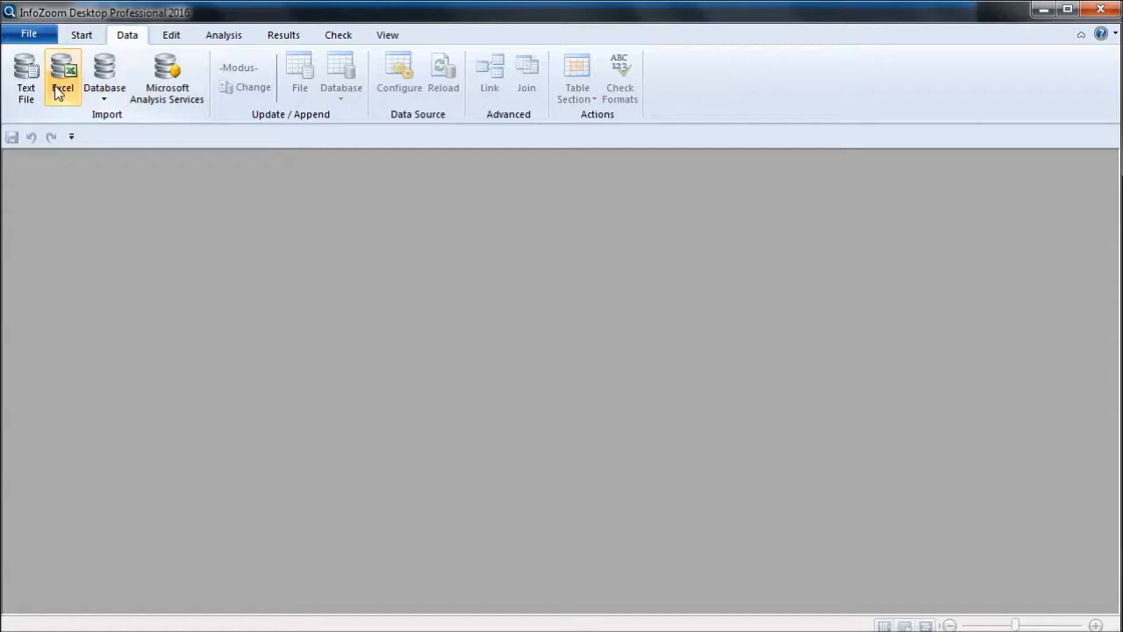
# - Start an Excel import from the workbook ABC-CustomersFinance.xlsx, using the ABC-CustomersFinance worksheet with its full data range and records in rows
pyautogui.click(63, 93)
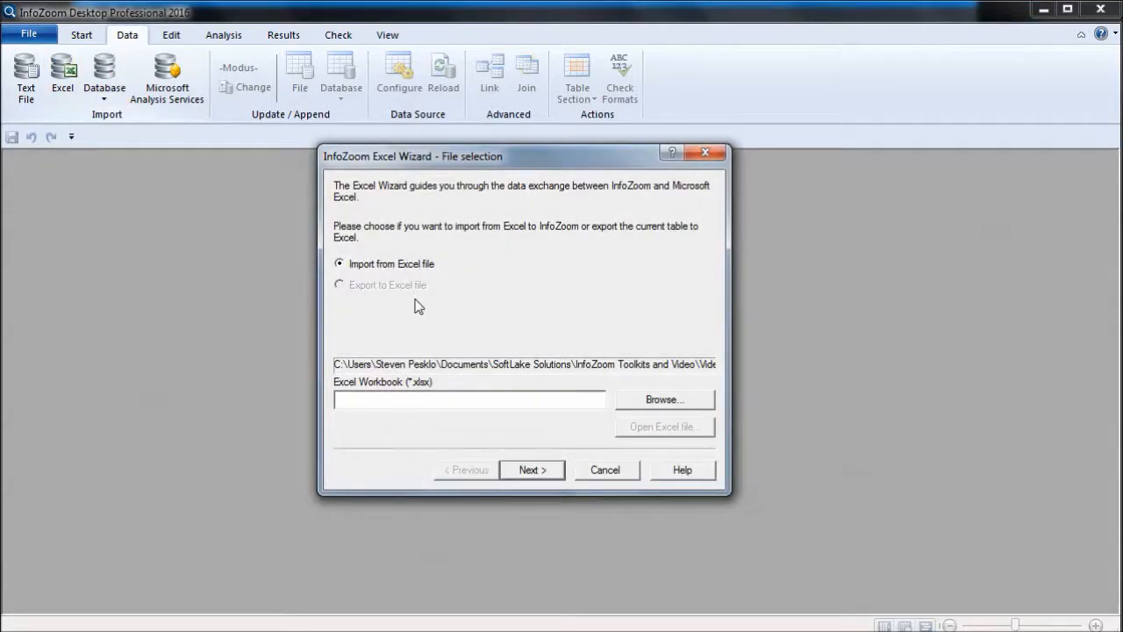
pyautogui.click(639, 403)
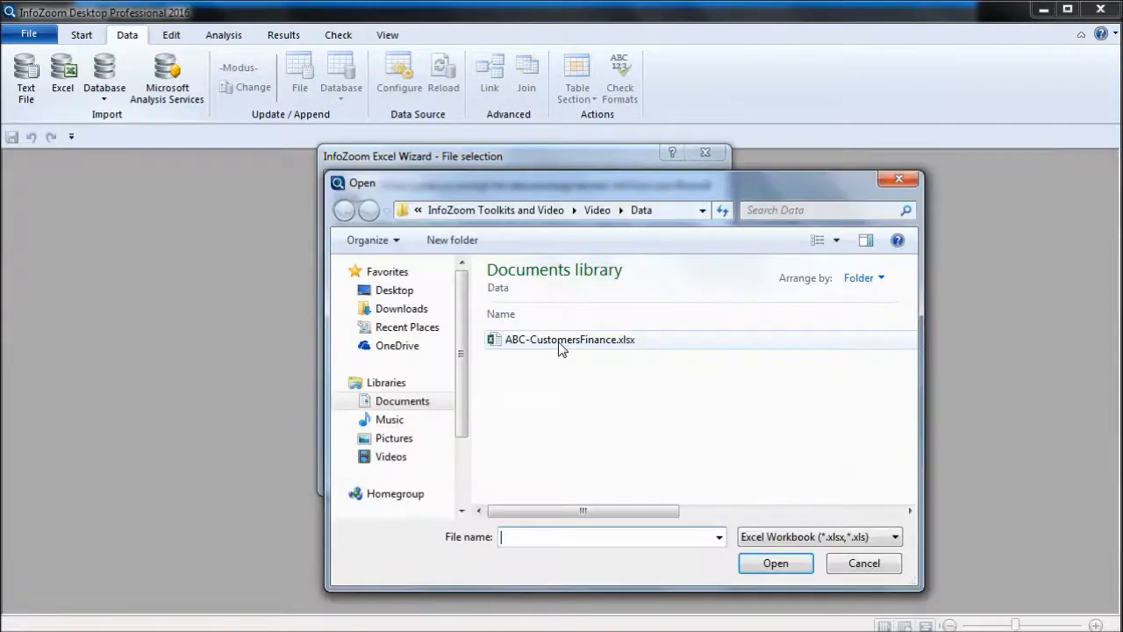
pyautogui.doubleClick(561, 342)
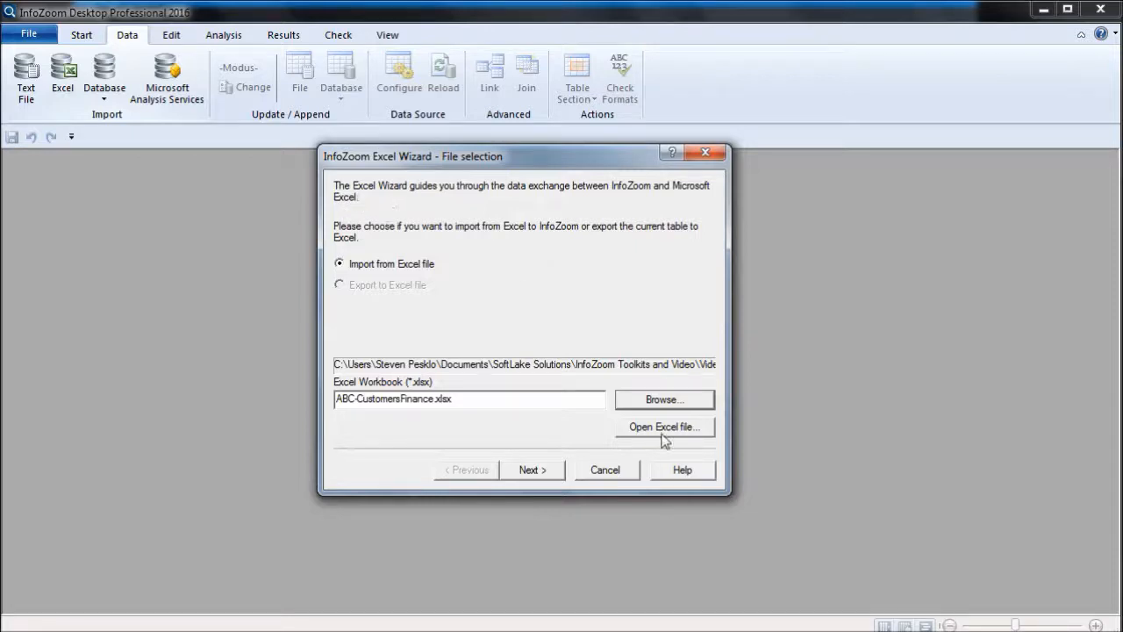
pyautogui.click(545, 471)
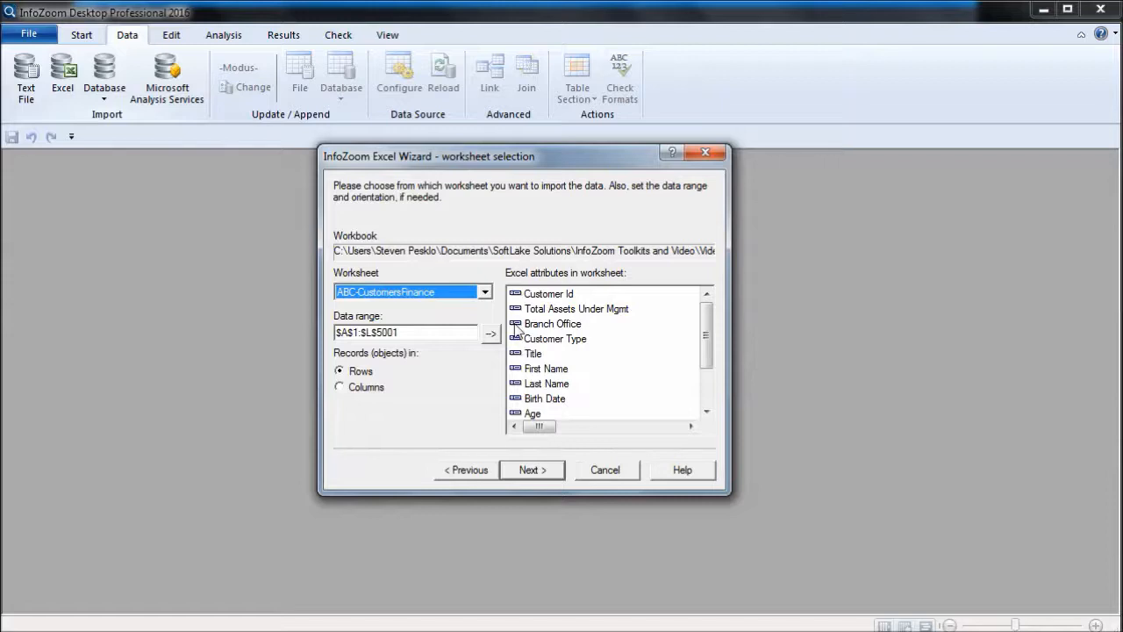
pyautogui.click(485, 294)
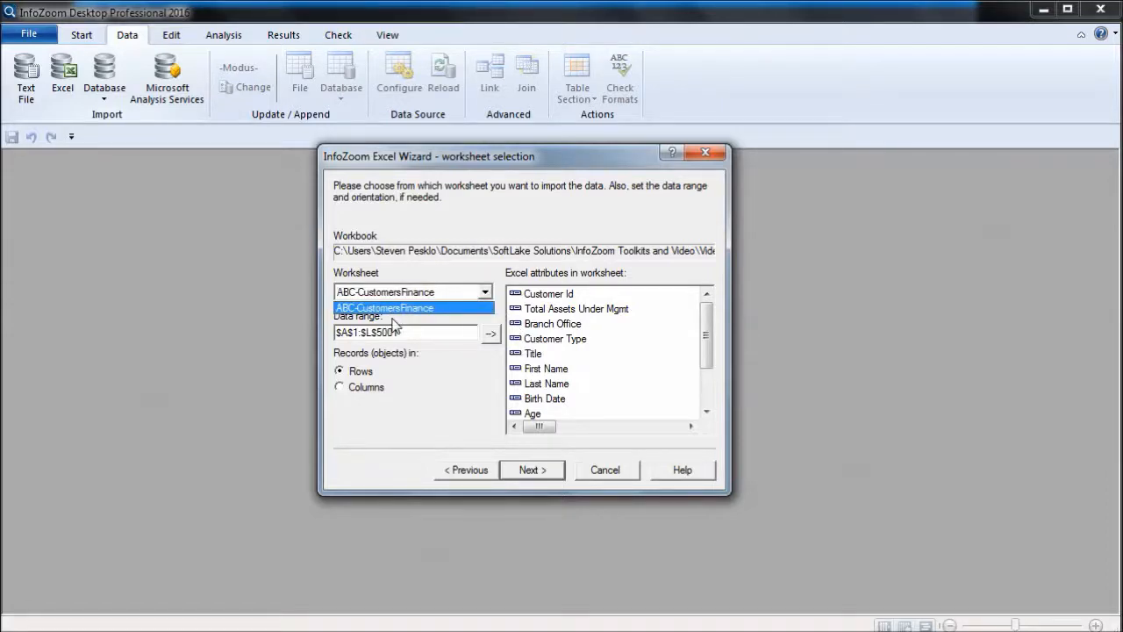
pyautogui.click(485, 294)
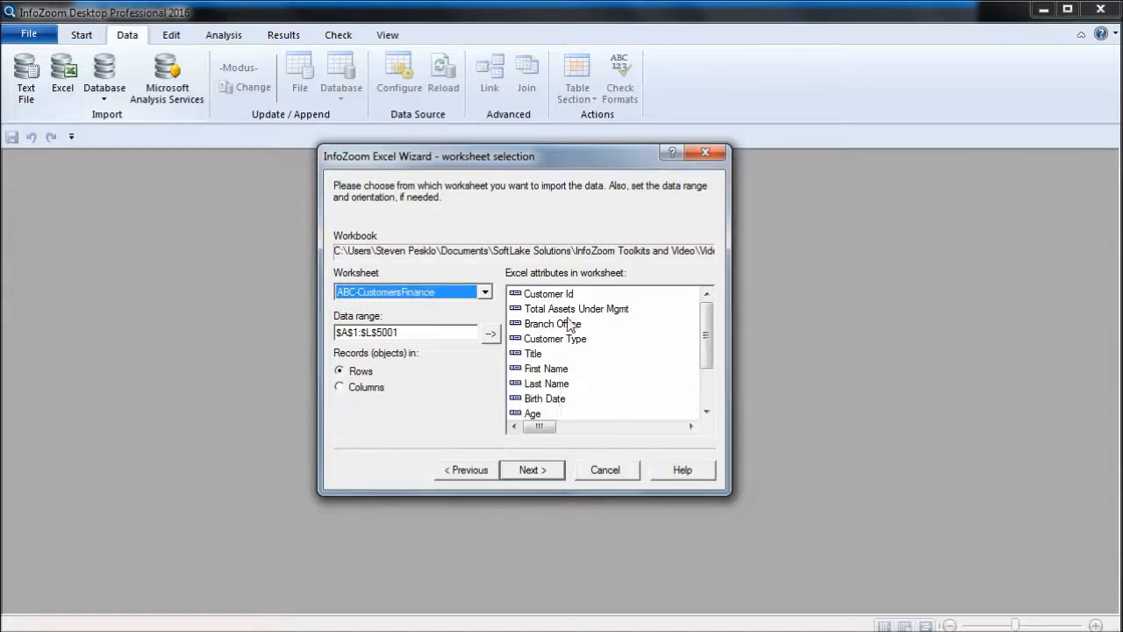
pyautogui.click(529, 469)
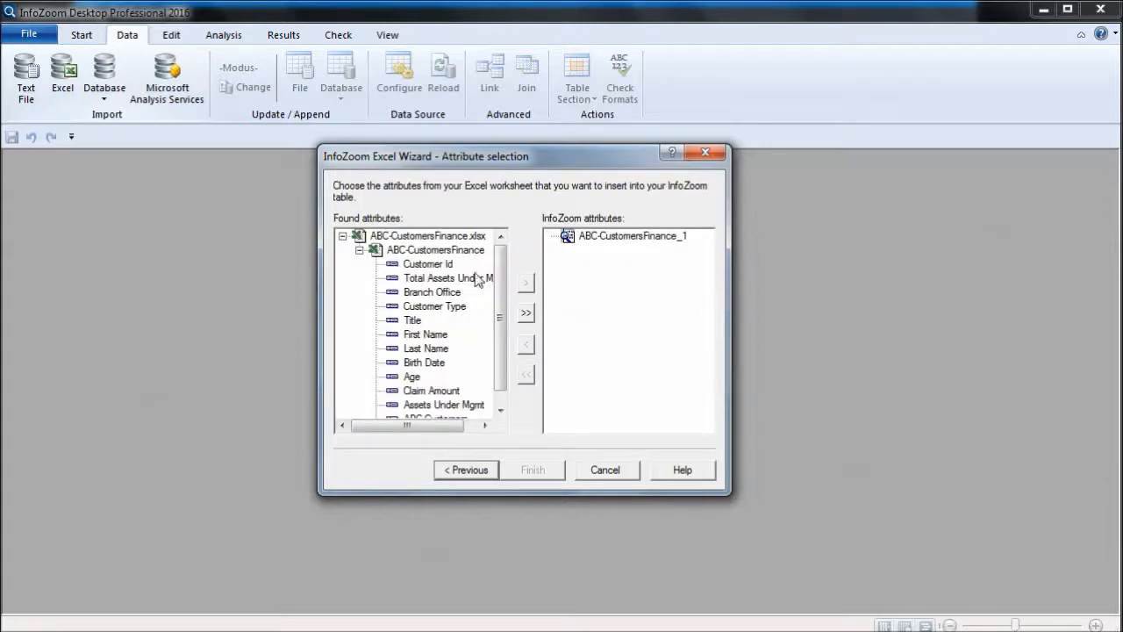
# - Add all found attributes of the worksheet to the attributes to import
pyautogui.scroll(-1, 501, 362)
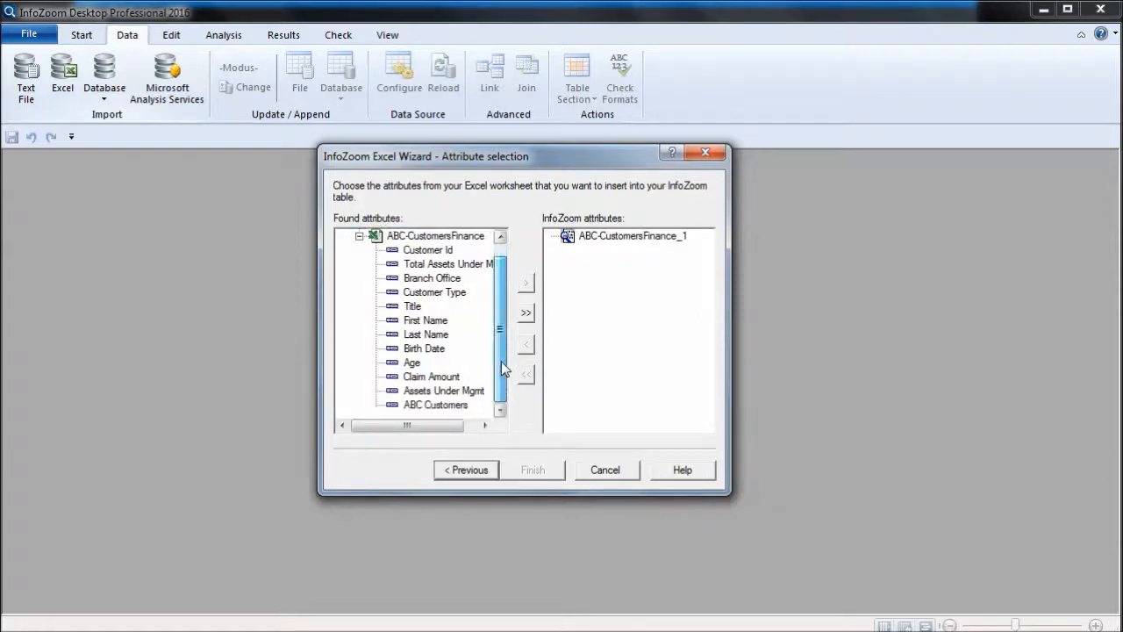
pyautogui.scroll(1, 501, 364)
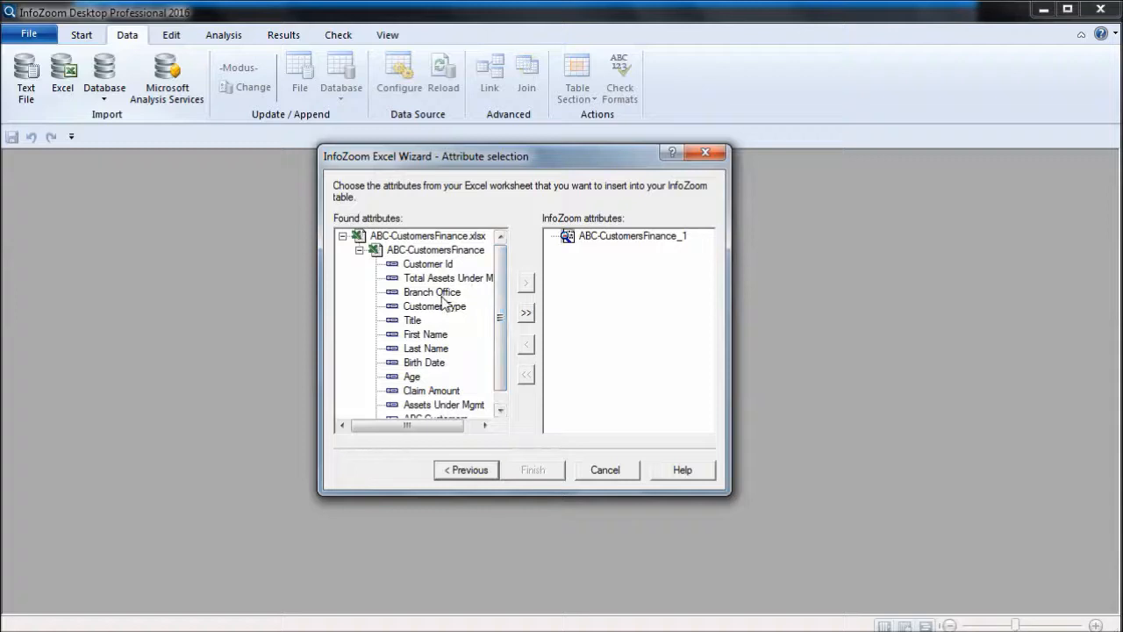
pyautogui.click(526, 315)
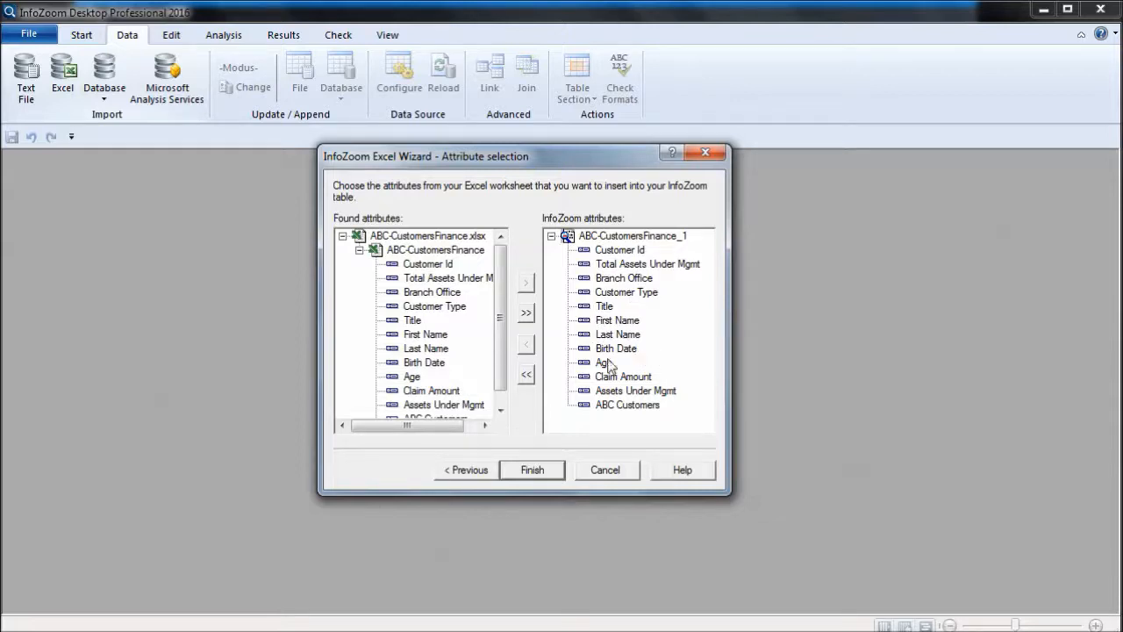
# - Switch to Excel and examine the column headings and customer records in the ABC-CustomersFinance.xlsx source worksheet
pyautogui.hotkey('alt', 'Tab')
pyautogui.hotkey('alt', 'Tab')
pyautogui.hotkey('alt', 'Tab')
pyautogui.hotkey('alt', 'Tab')
pyautogui.hotkey('alt', 'Tab')
pyautogui.hotkey('alt', 'Tab')
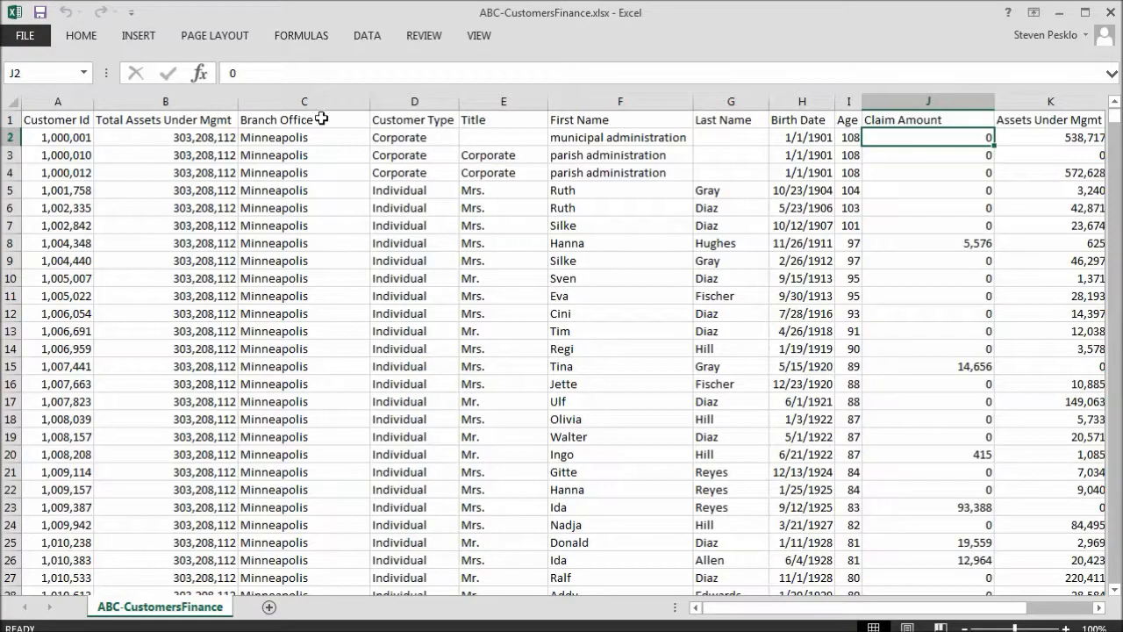
pyautogui.click(74, 120)
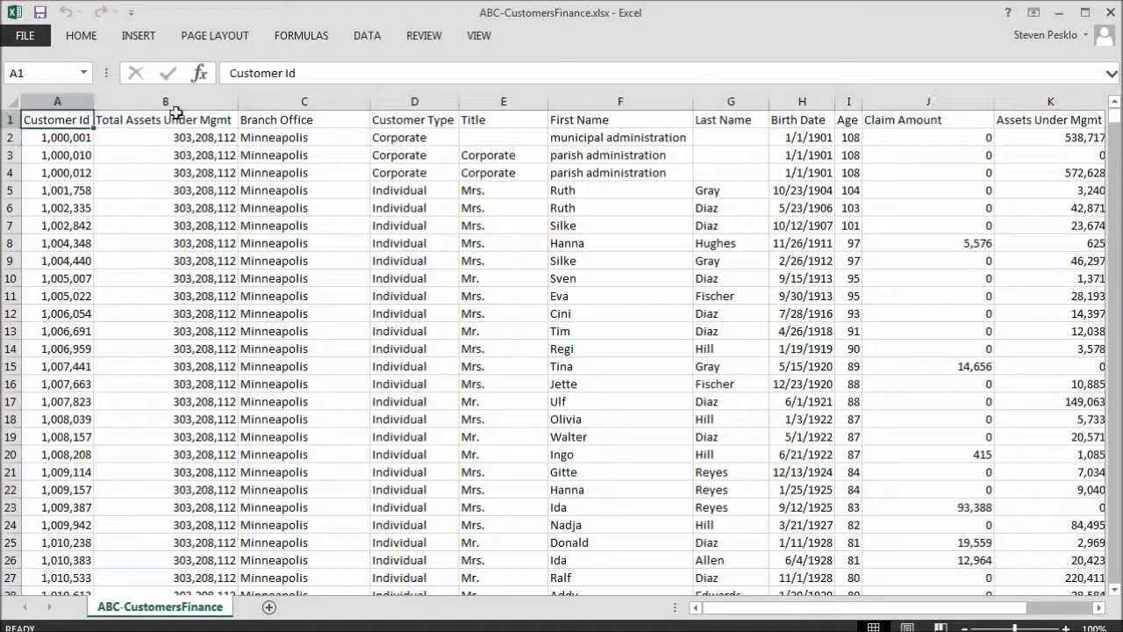
pyautogui.click(697, 119)
pyautogui.moveTo(708, 117); pyautogui.dragTo(536, 121)
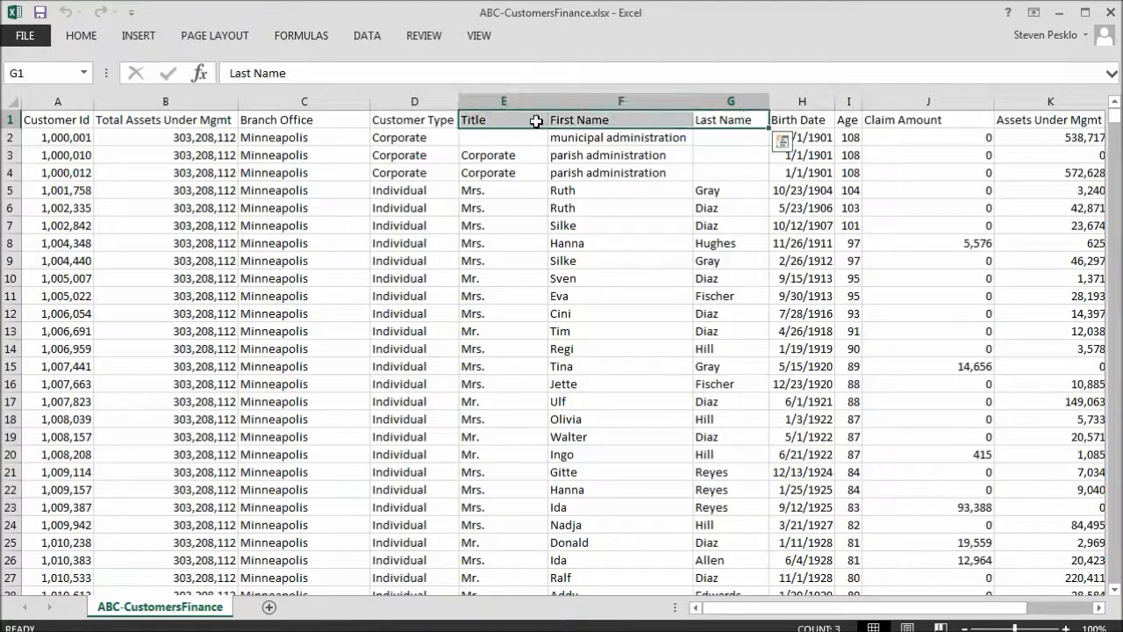
pyautogui.click(293, 189)
pyautogui.scroll(-8, 291, 220)
pyautogui.scroll(-2, 290, 223)
pyautogui.scroll(10, 288, 228)
pyautogui.scroll(-7, 284, 235)
pyautogui.scroll(7, 282, 231)
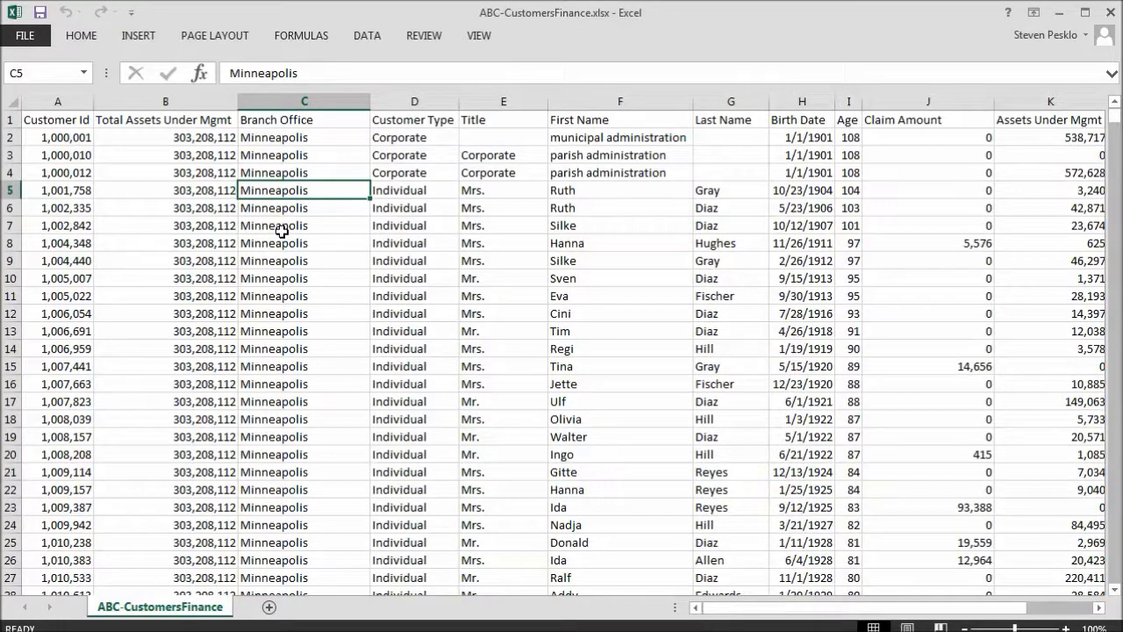
# - Return to InfoZoom, finish the Excel import and show the imported table in the Overview view
pyautogui.hotkey('alt', 'Tab')
pyautogui.hotkey('alt', 'Tab')
pyautogui.hotkey('alt', 'shift', 'Tab')
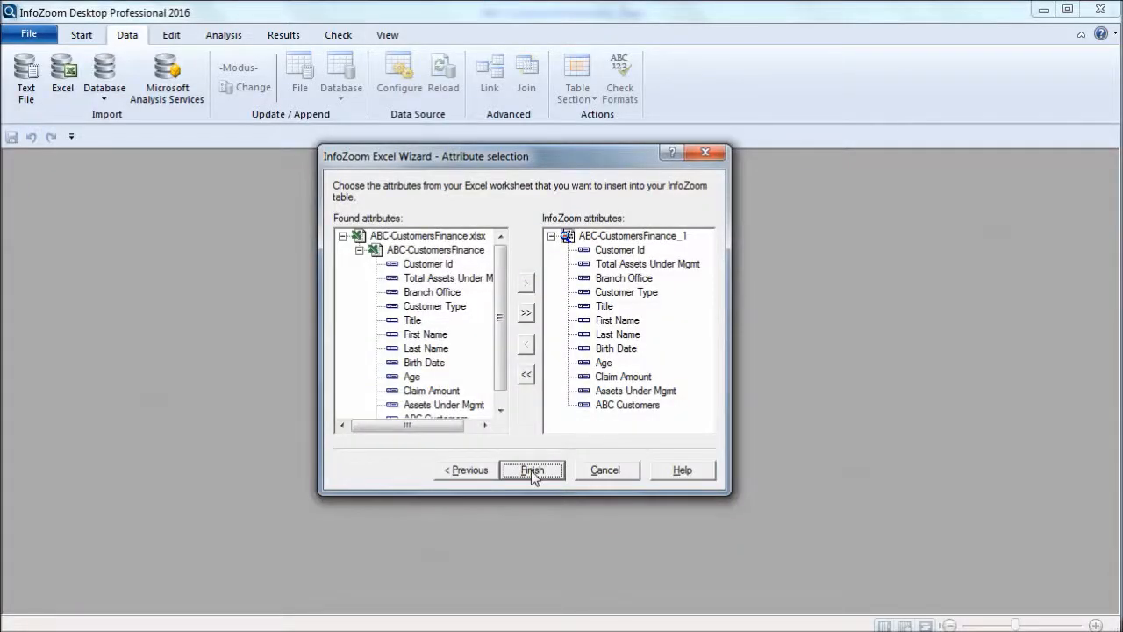
pyautogui.click(531, 470)
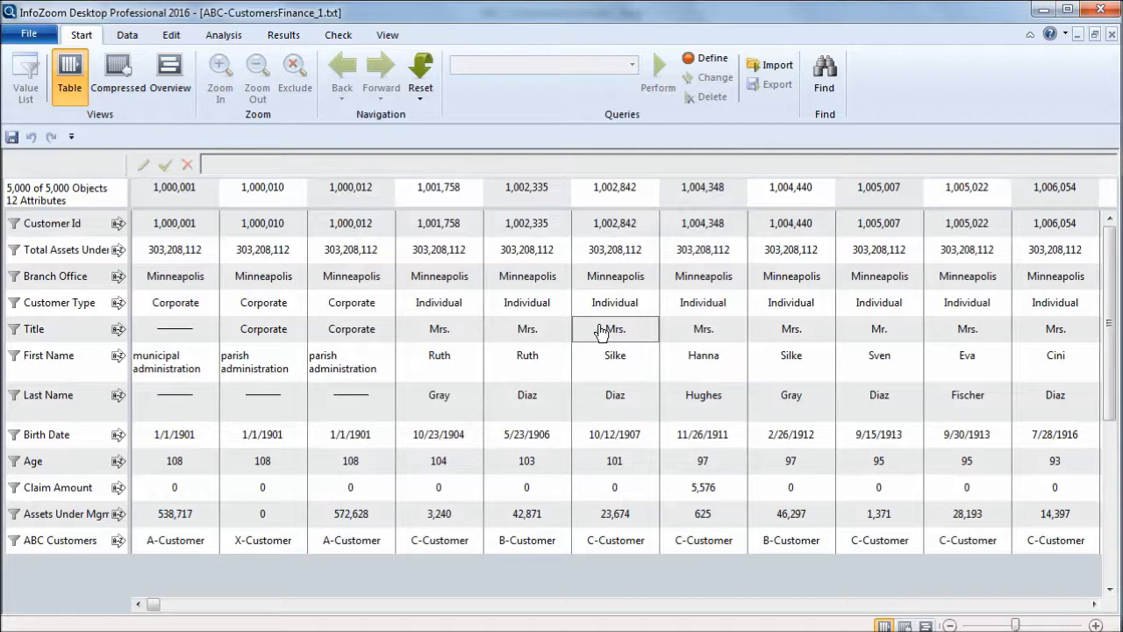
pyautogui.click(170, 69)
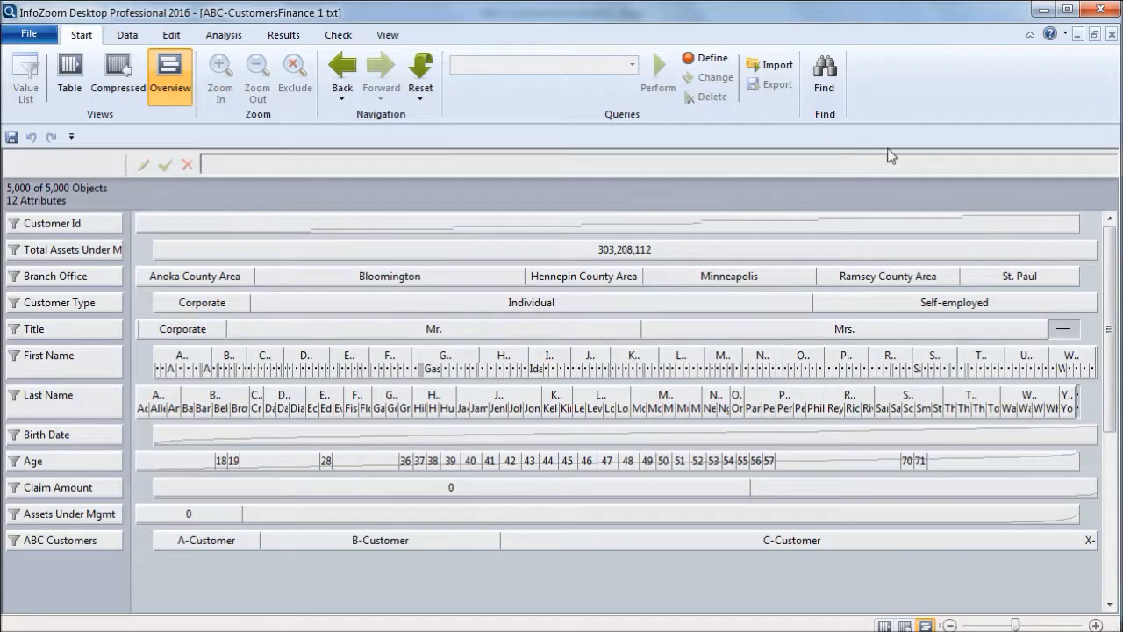
# - Close the imported table and start importing ABC-CustomersFinance.xlsx directly from the Data folder in Windows Explorer
pyautogui.click(1112, 35)
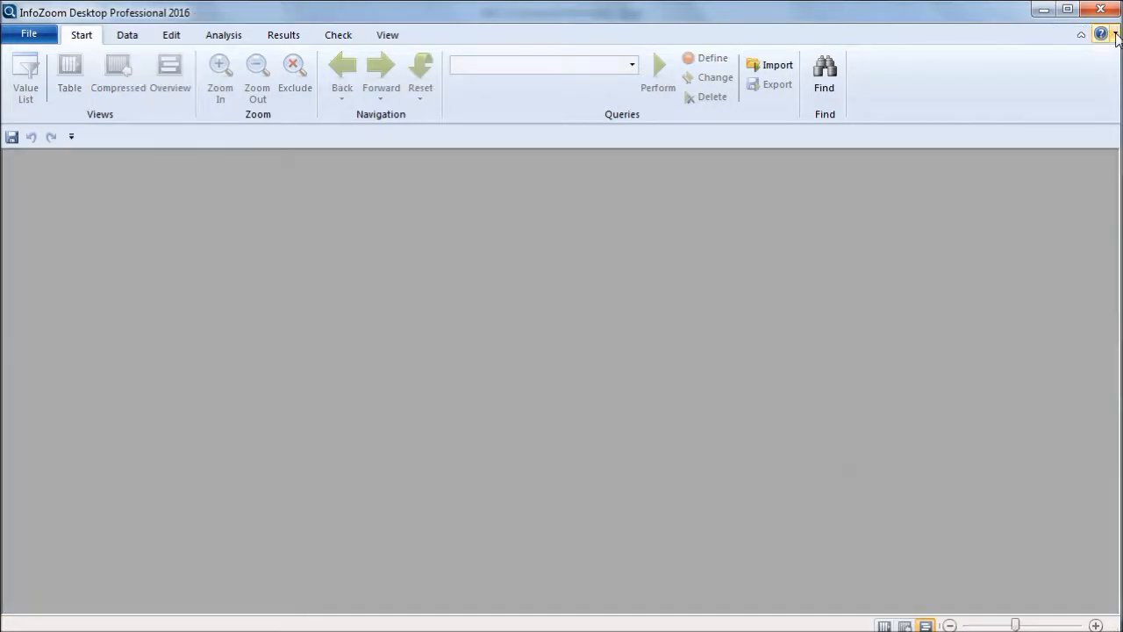
pyautogui.hotkey('alt', 'Tab')
pyautogui.hotkey('alt', 'Tab')
pyautogui.hotkey('alt', 'Tab')
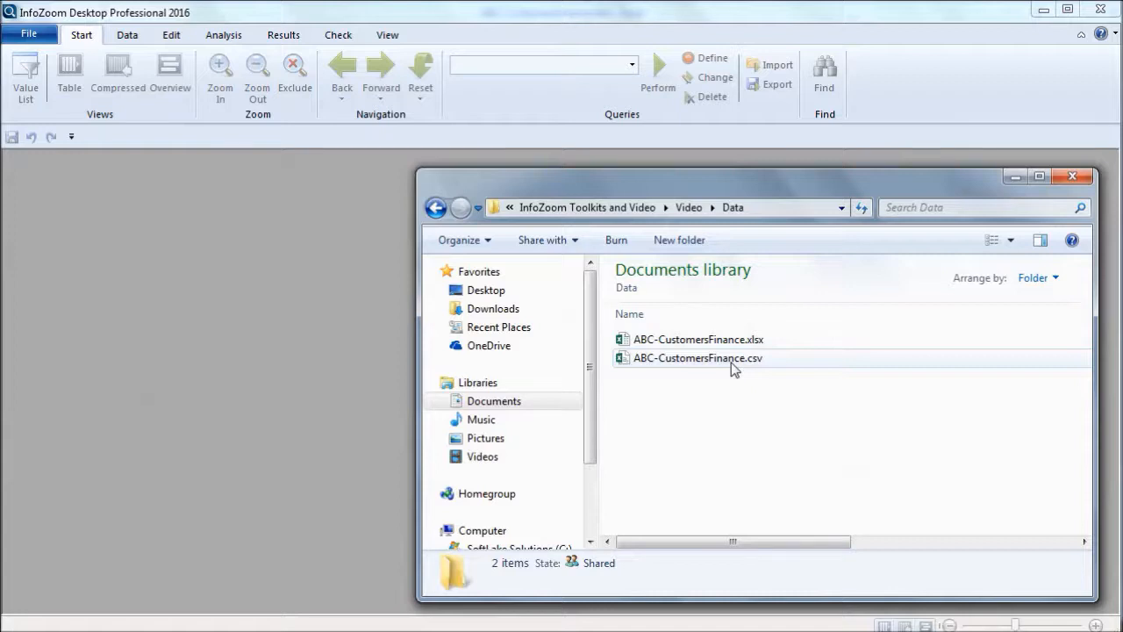
pyautogui.click(698, 343)
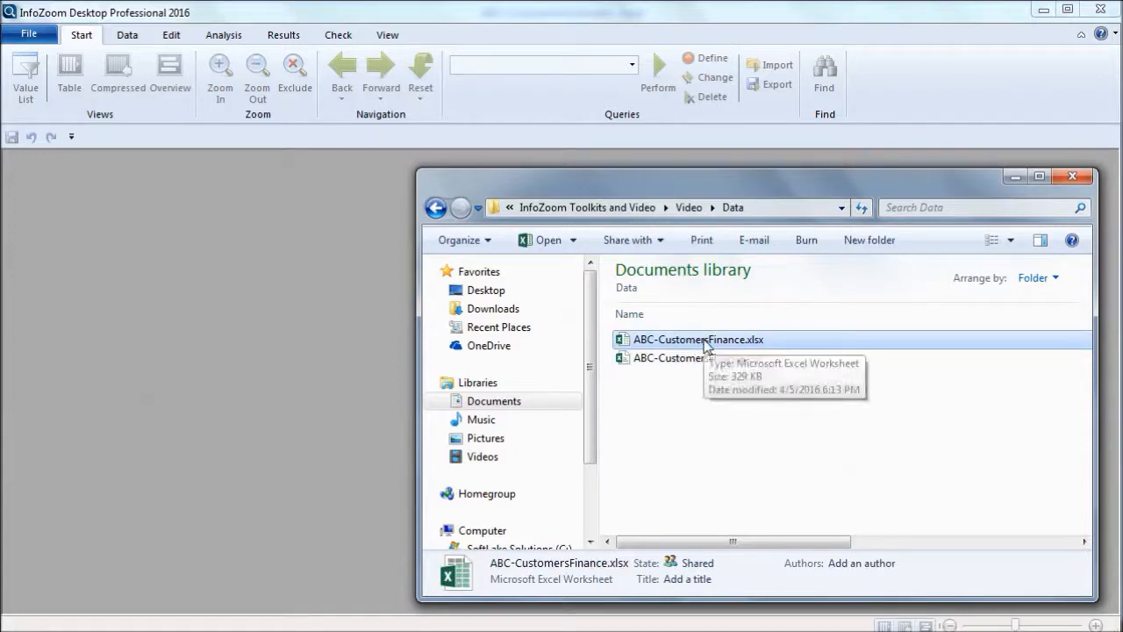
pyautogui.moveTo(704, 340); pyautogui.dragTo(319, 299)
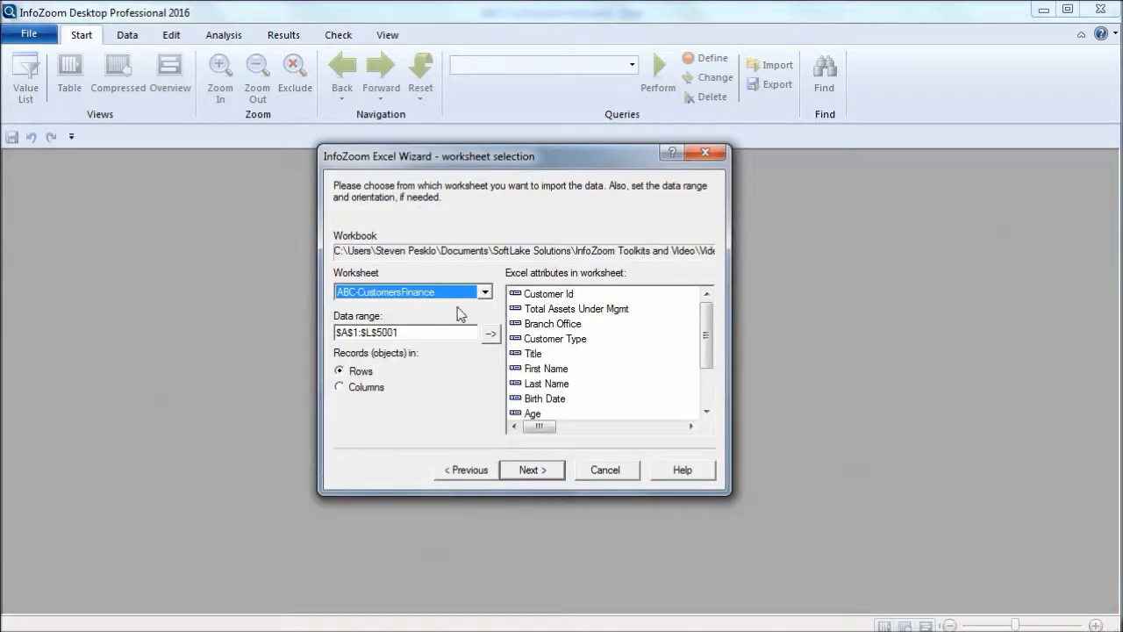
# - Accept the ABC-CustomersFinance worksheet and import all of its attributes into a new table
pyautogui.click(541, 473)
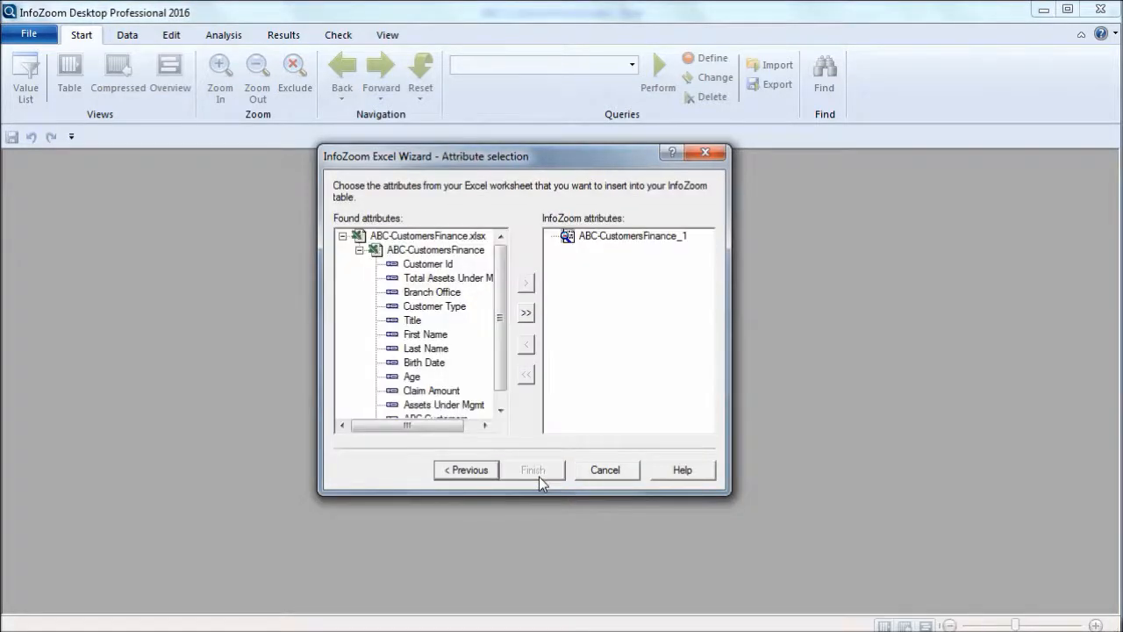
pyautogui.click(526, 312)
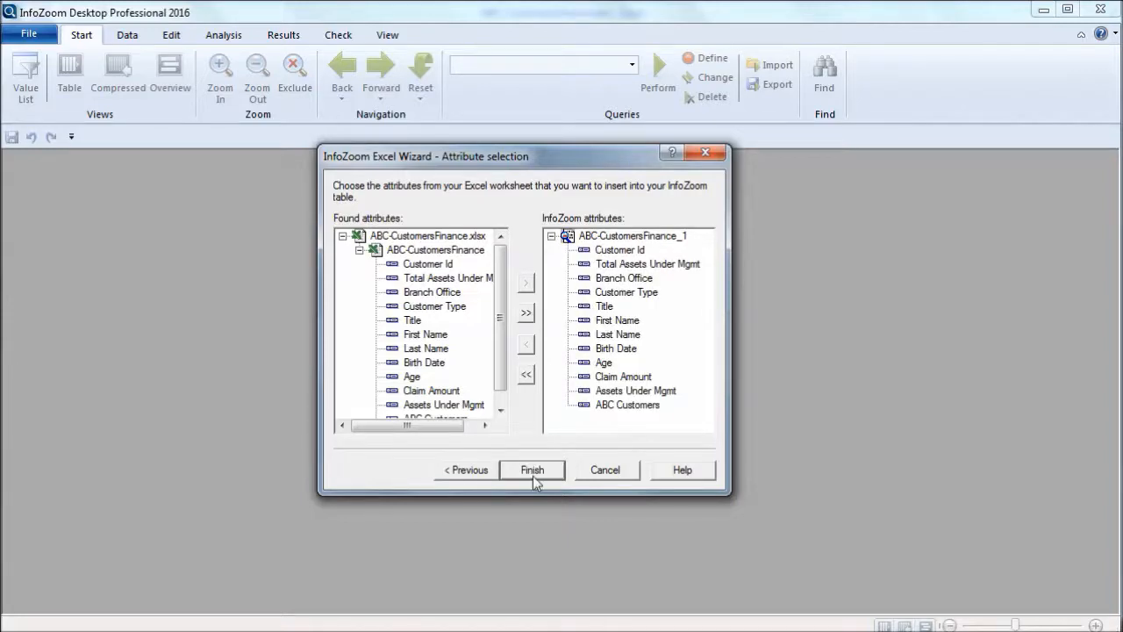
pyautogui.click(532, 473)
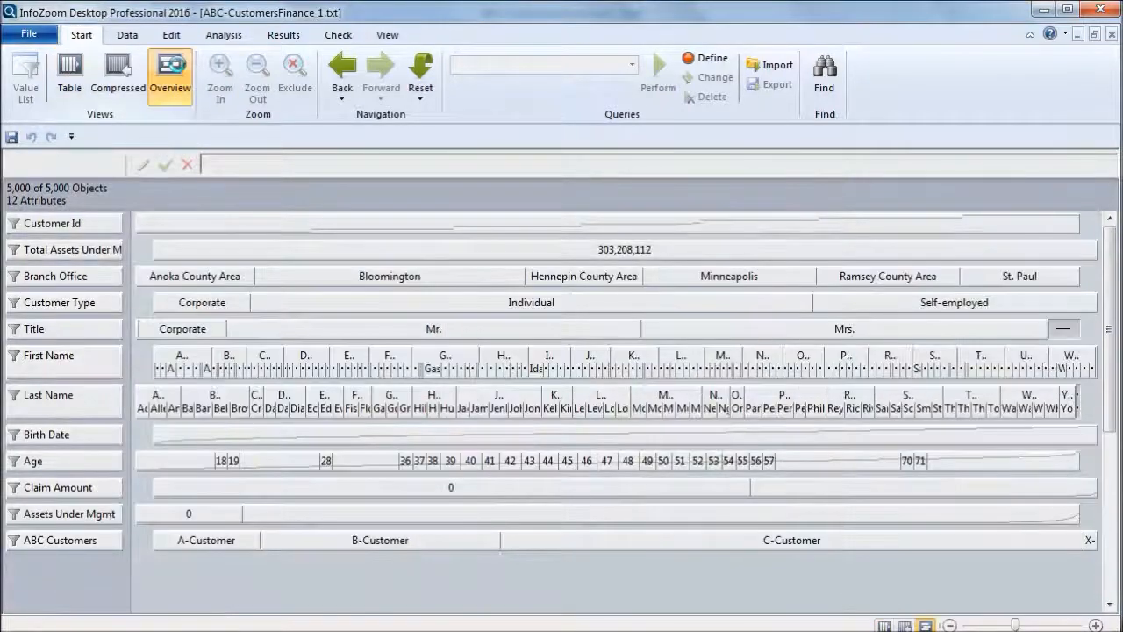
pyautogui.hotkey('alt', 'Tab')
pyautogui.press('Tab')
pyautogui.press('Tab')
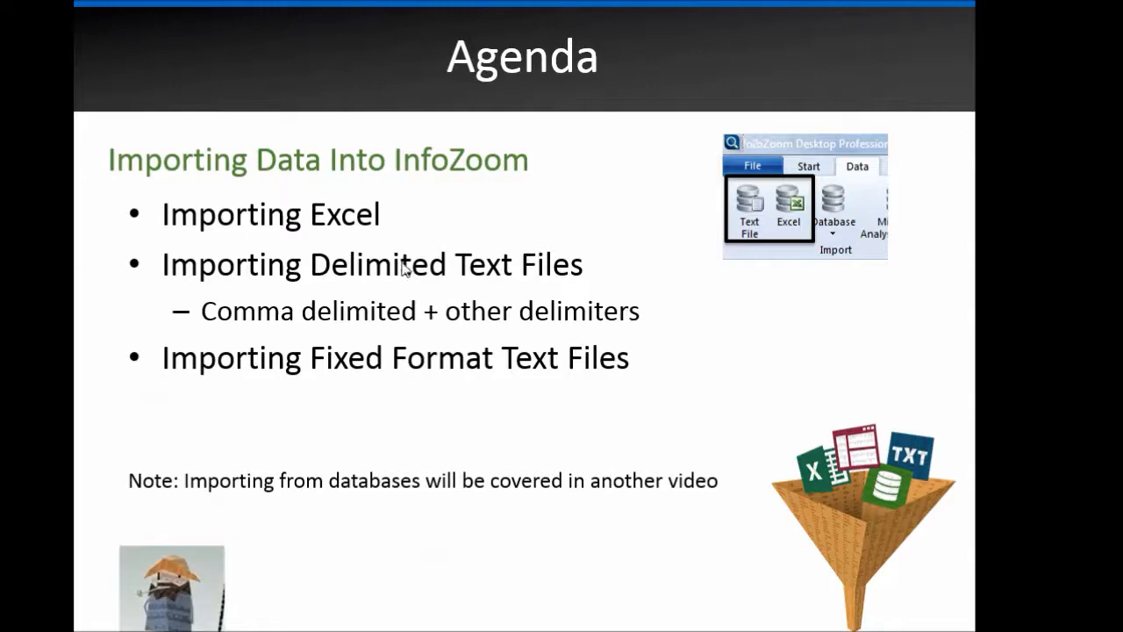
pyautogui.hotkey('alt', 'Tab')
pyautogui.press('Tab')
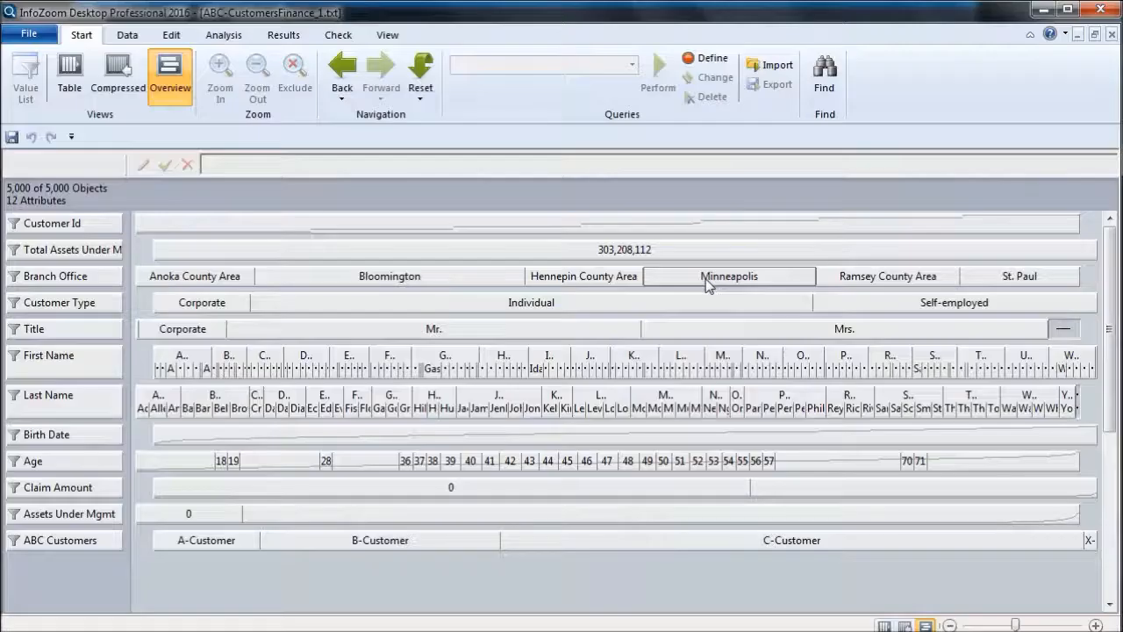
# - Close the open table and choose ABC-CustomersFinance.csv as the source for a text file import
pyautogui.click(1110, 34)
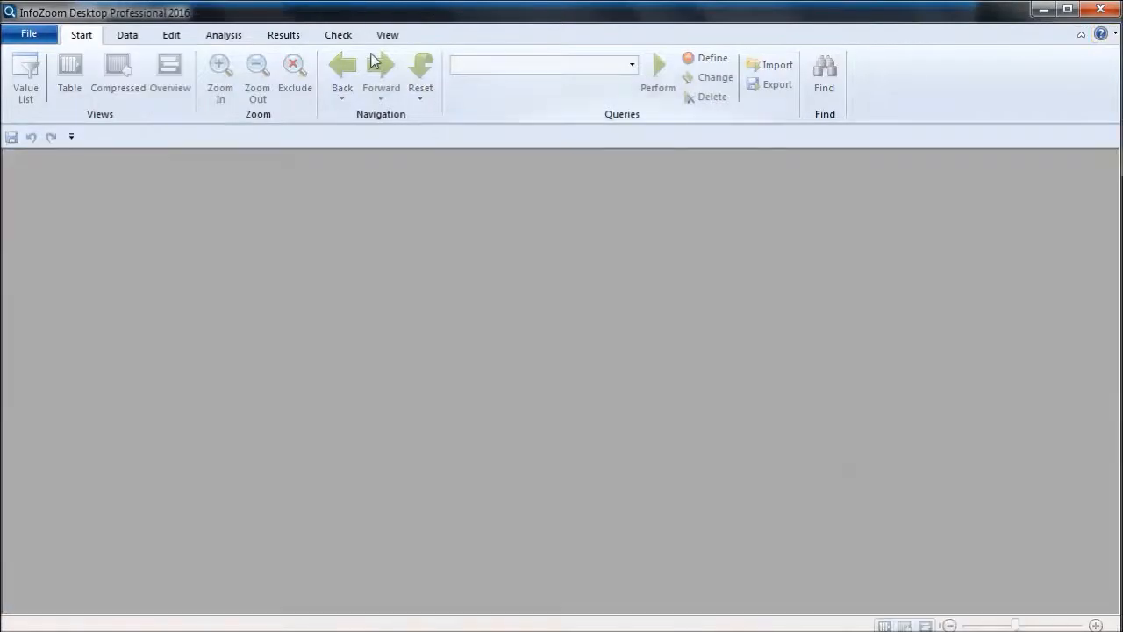
pyautogui.click(127, 35)
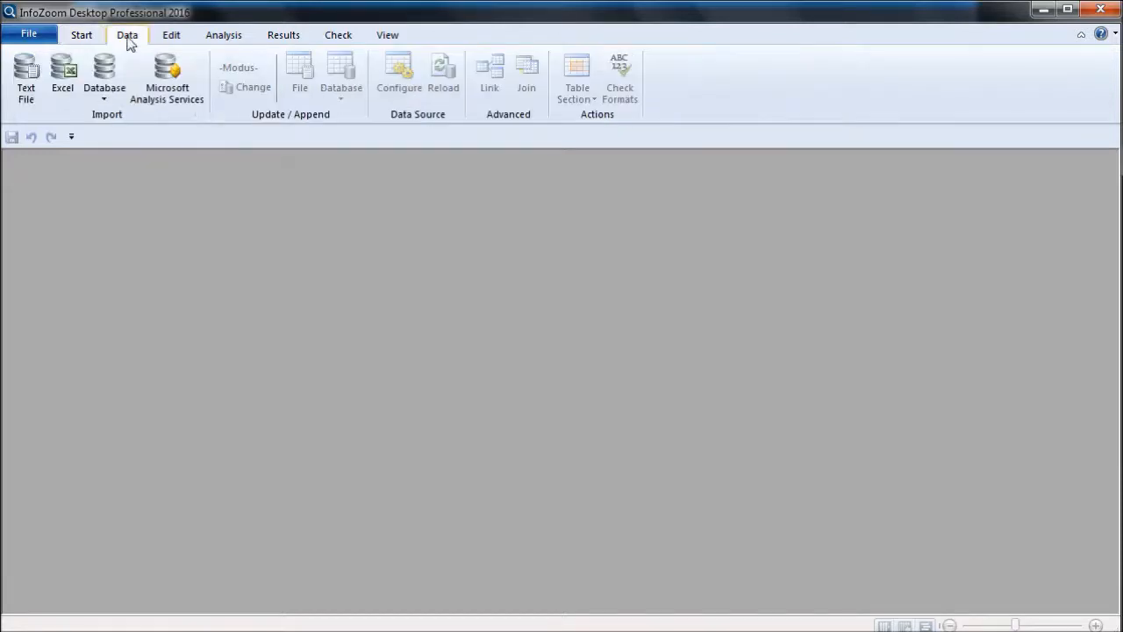
pyautogui.click(31, 96)
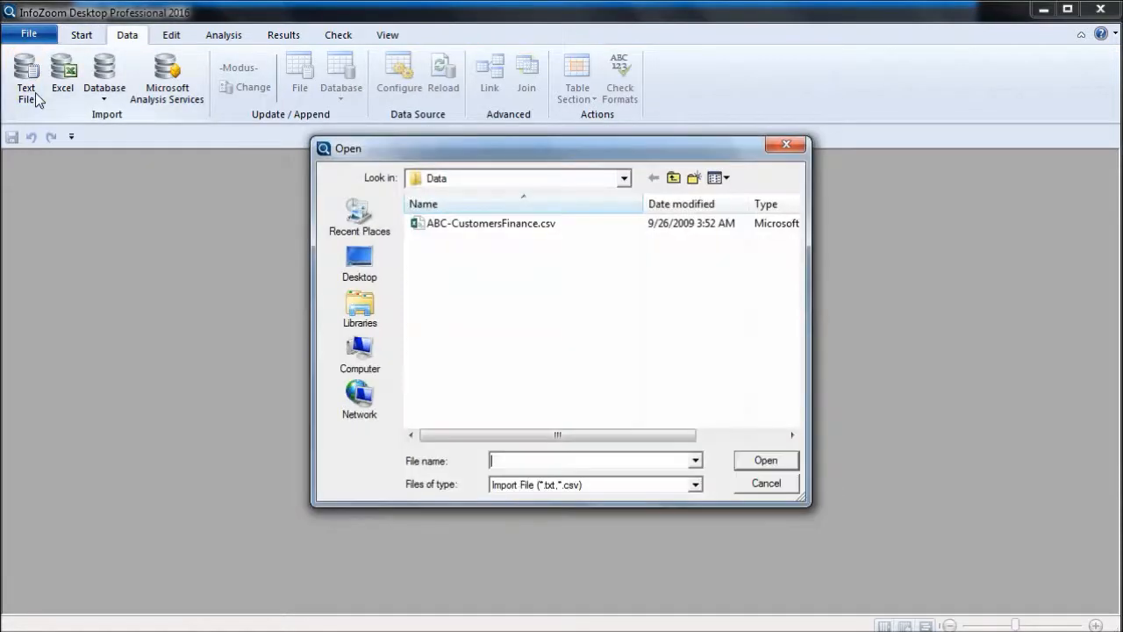
pyautogui.click(483, 227)
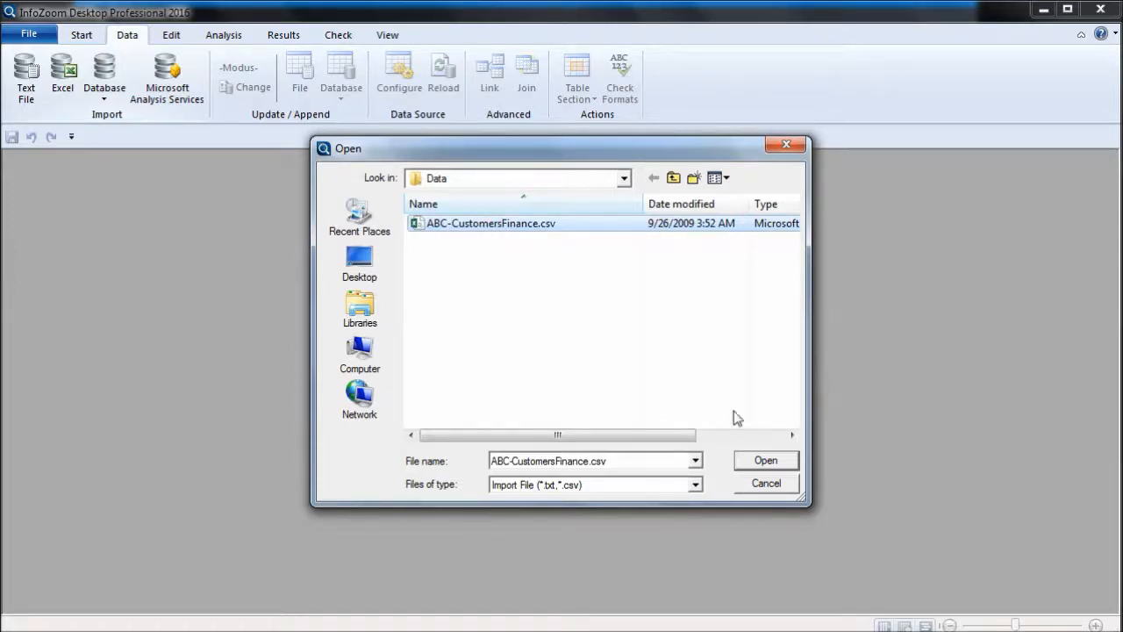
# - Switch to Notepad and examine the header row, comma delimiters and quoted values in ABC-CustomersFinance.csv
pyautogui.hotkey('alt', 'Tab')
pyautogui.hotkey('alt', 'Tab')
pyautogui.hotkey('alt', 'Tab')
pyautogui.hotkey('alt', 'Tab')
pyautogui.hotkey('alt', 'Tab')
pyautogui.hotkey('alt', 'Tab')
pyautogui.hotkey('alt', 'Tab')
pyautogui.hotkey('alt', 'Tab')
pyautogui.hotkey('alt', 'Tab')
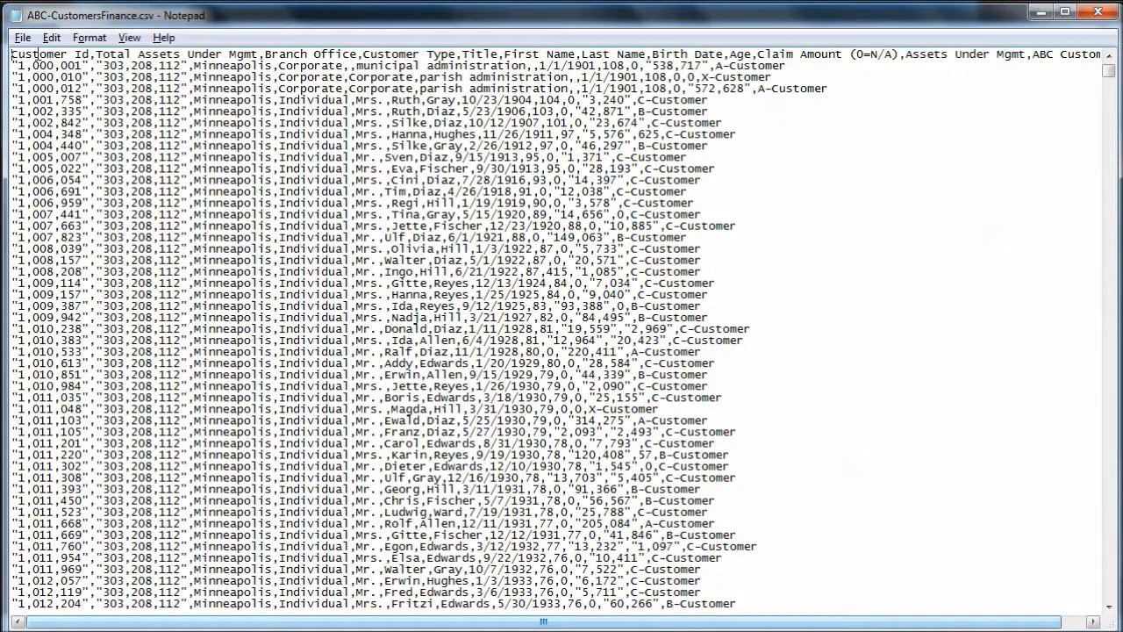
pyautogui.moveTo(88, 53); pyautogui.dragTo(513, 44)
pyautogui.click(96, 77)
pyautogui.moveTo(89, 65); pyautogui.dragTo(76, 65)
pyautogui.click(104, 66)
pyautogui.hotkey('alt', 'Tab')
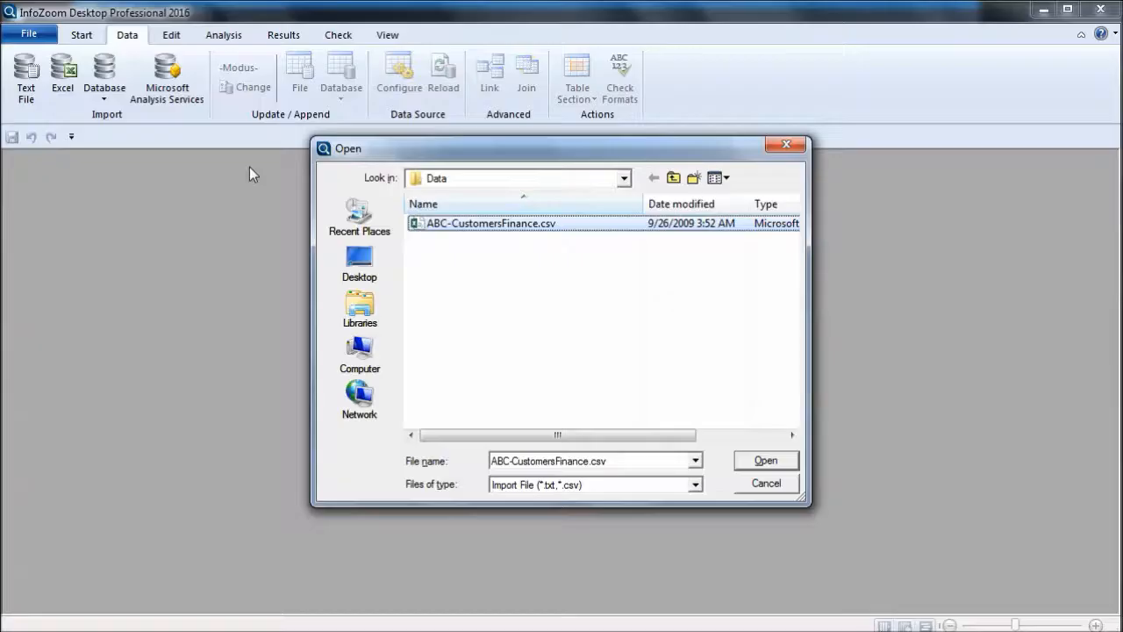
# - Open ABC-CustomersFinance.csv for text import and identify its columns by the comma delimiter
pyautogui.click(759, 465)
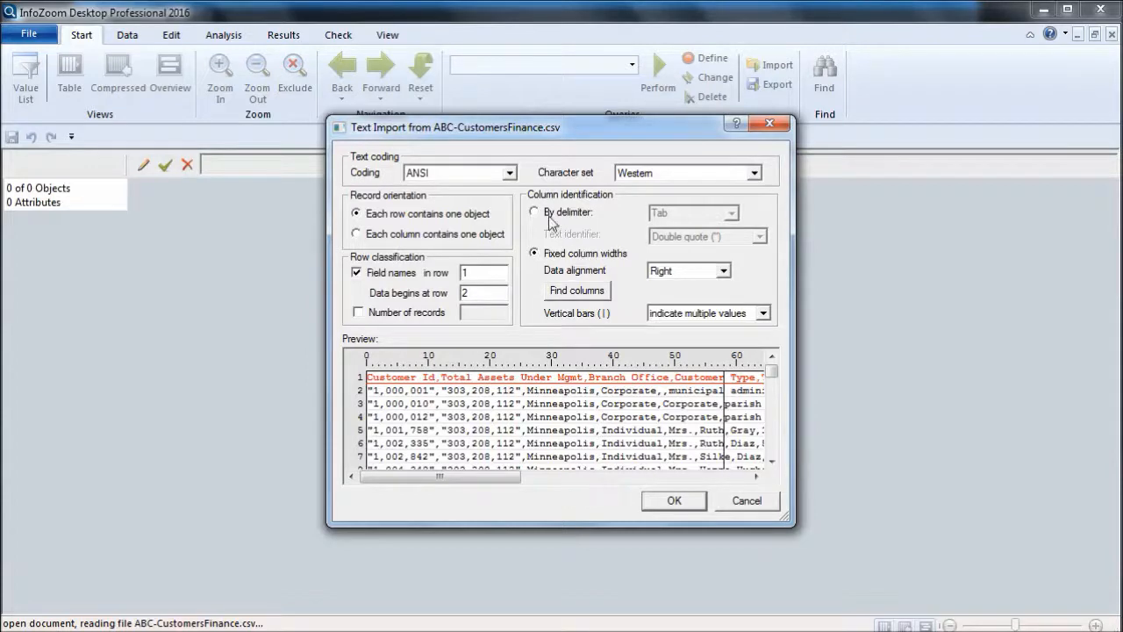
pyautogui.click(536, 212)
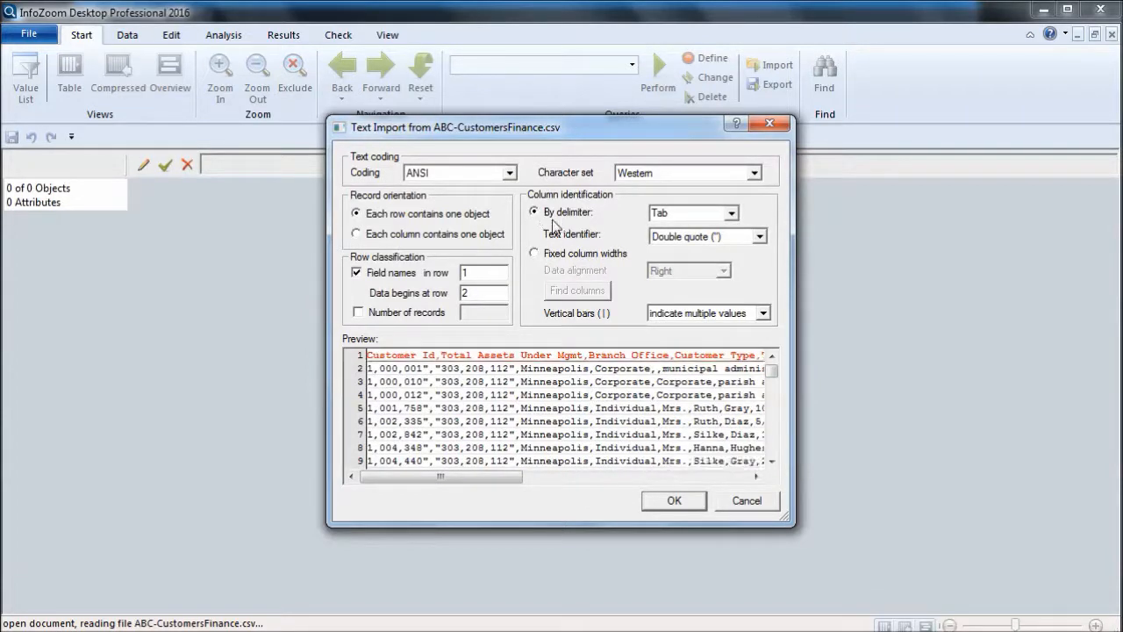
pyautogui.click(731, 213)
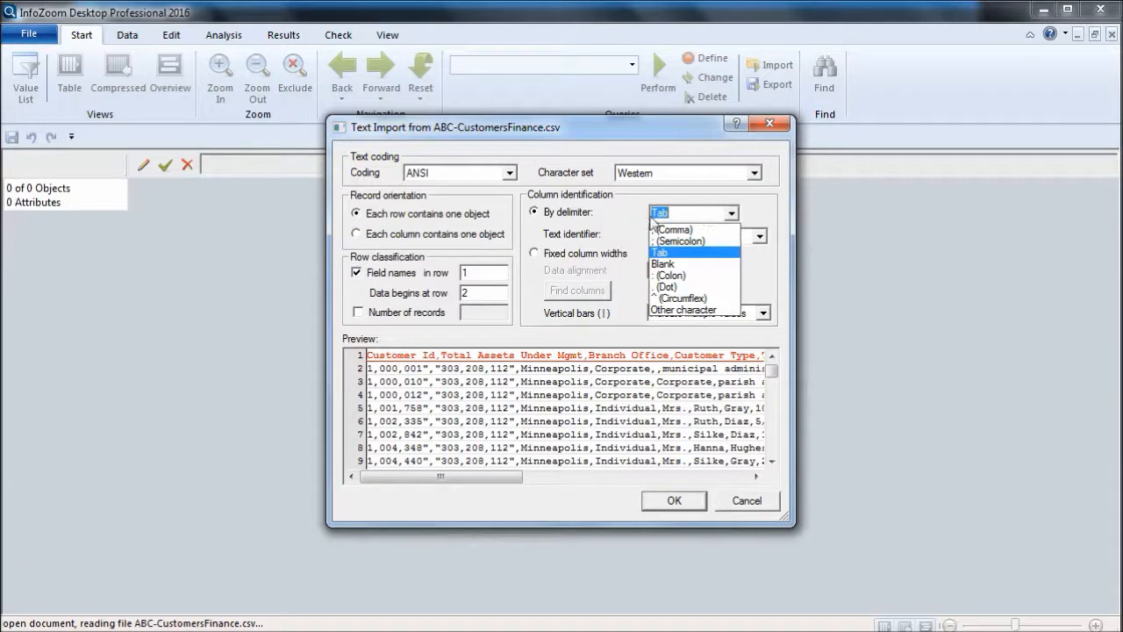
pyautogui.click(658, 229)
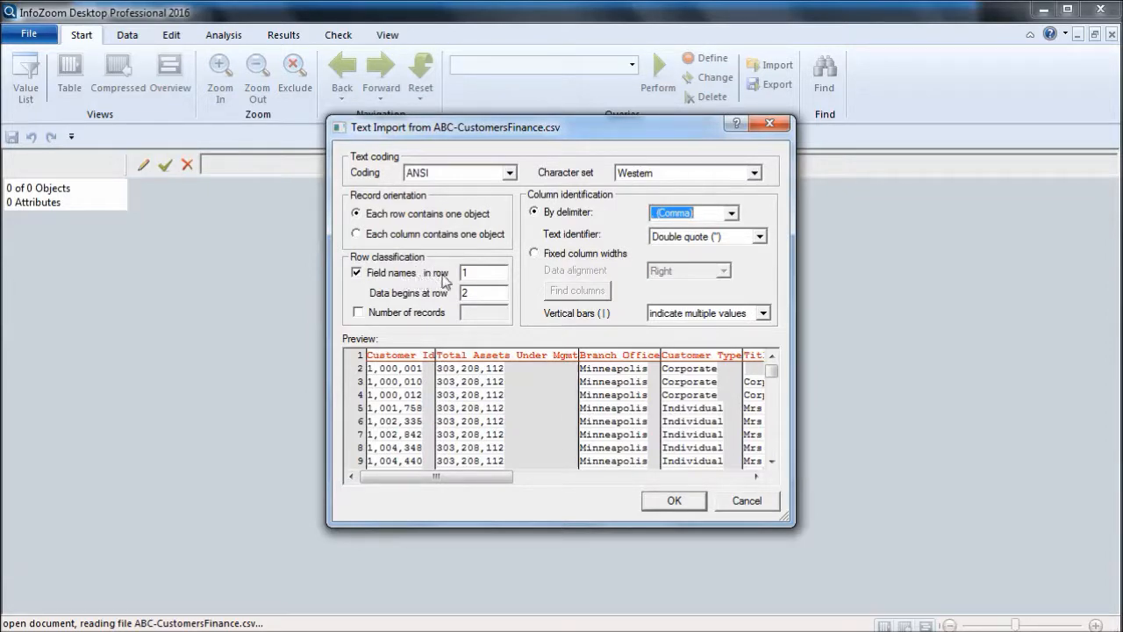
# - Try row 2 as the field name row, and restore field names to row 1 with data beginning at row 2
pyautogui.click(480, 274)
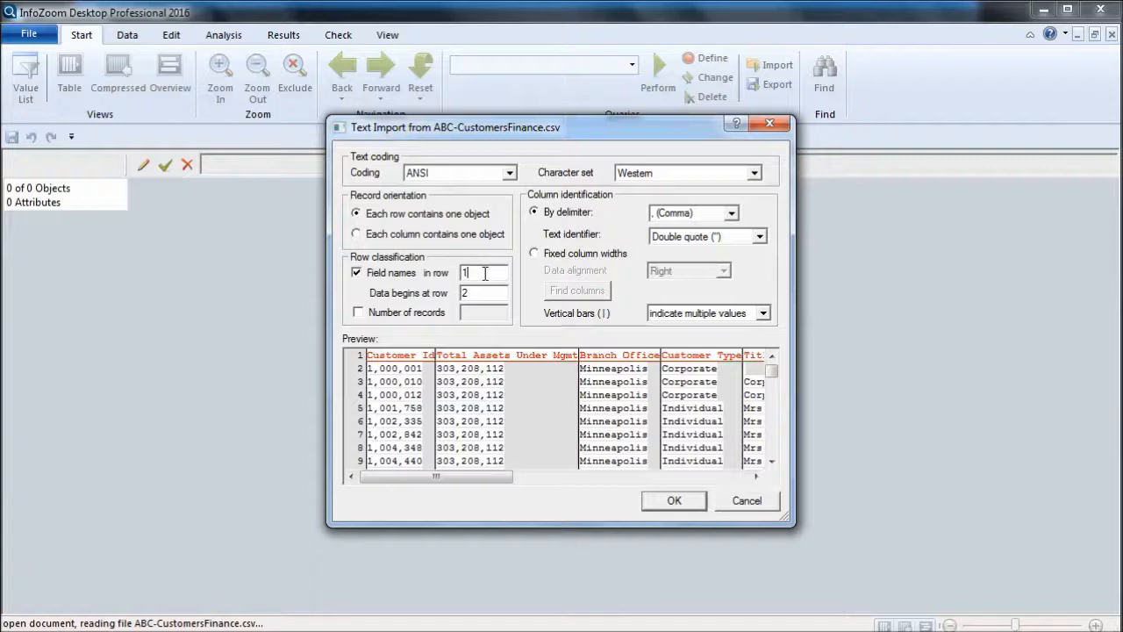
pyautogui.write('2')
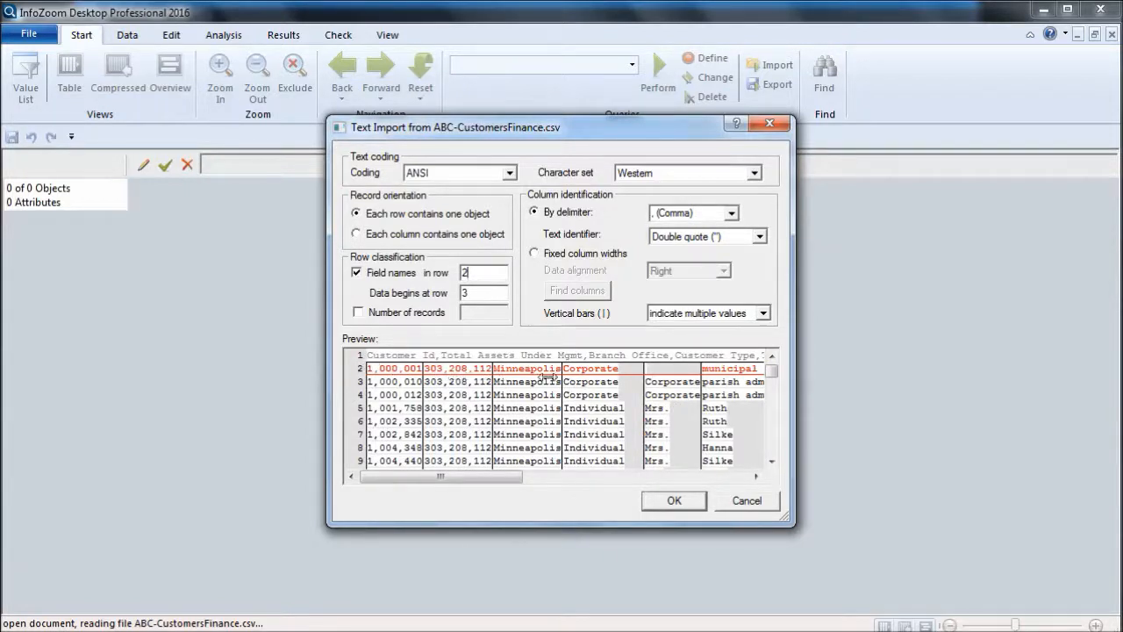
pyautogui.press('BackSpace')
pyautogui.write('1')
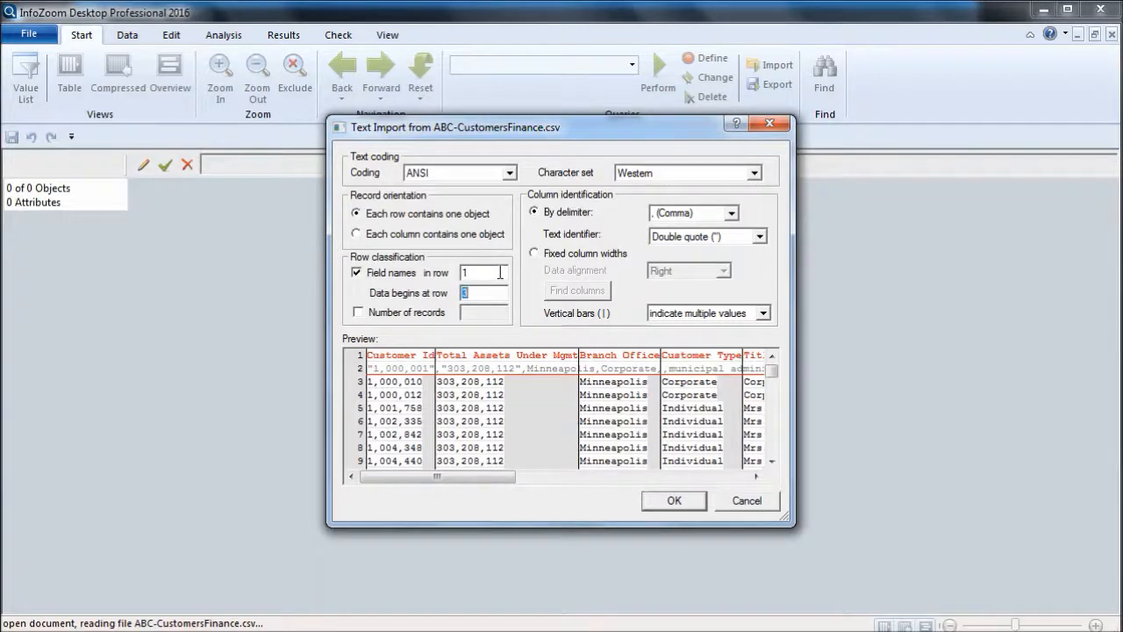
pyautogui.write('2')
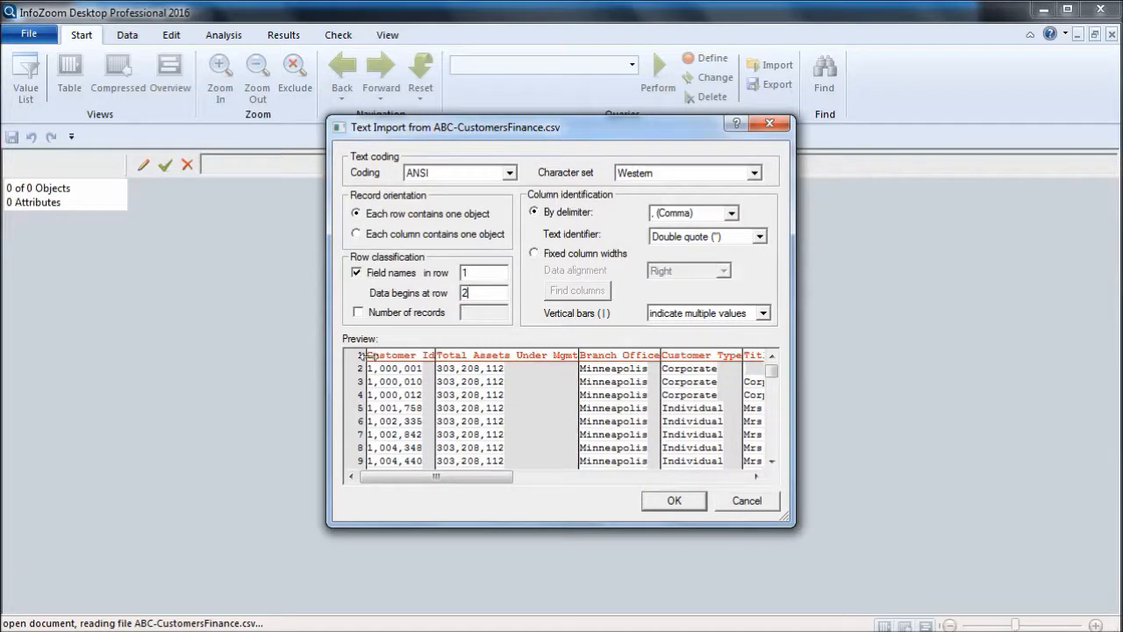
# - Import the comma-delimited file and show the new table in Overview
pyautogui.click(670, 501)
pyautogui.click(173, 81)
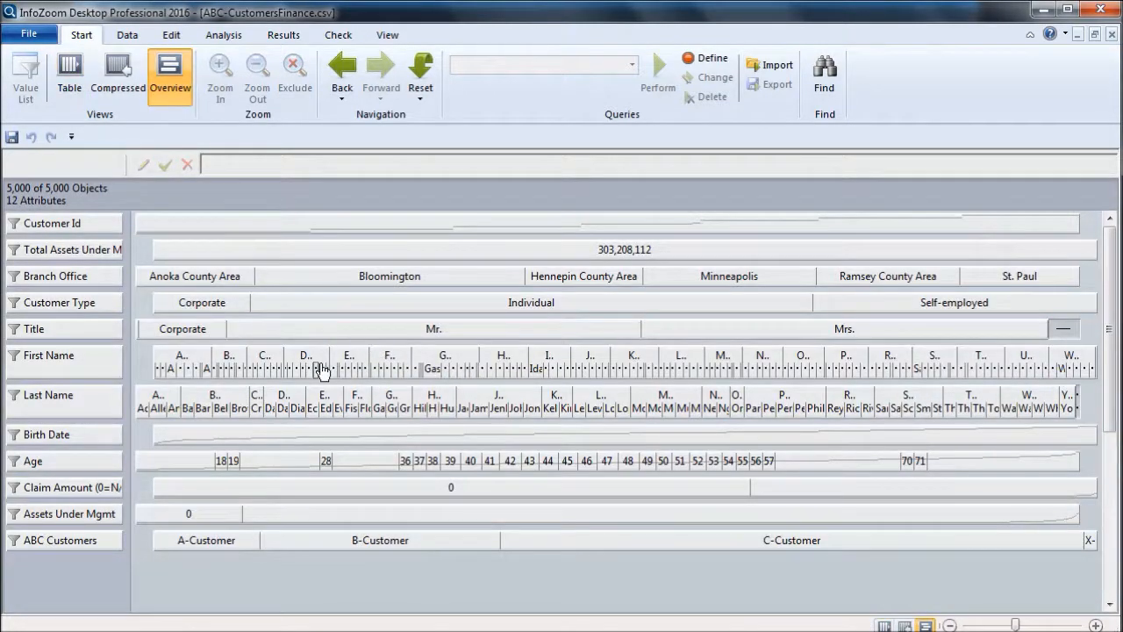
# - Close the imported table, check the Agenda slide in the PowerPoint slide show and return to InfoZoom
pyautogui.click(1109, 34)
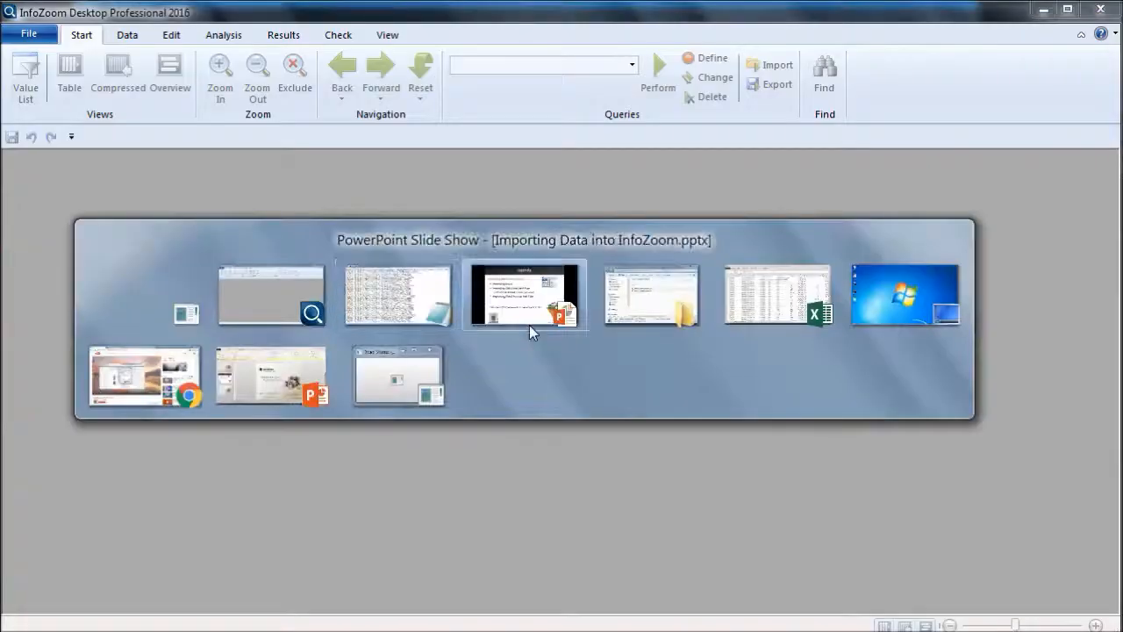
pyautogui.click(529, 324)
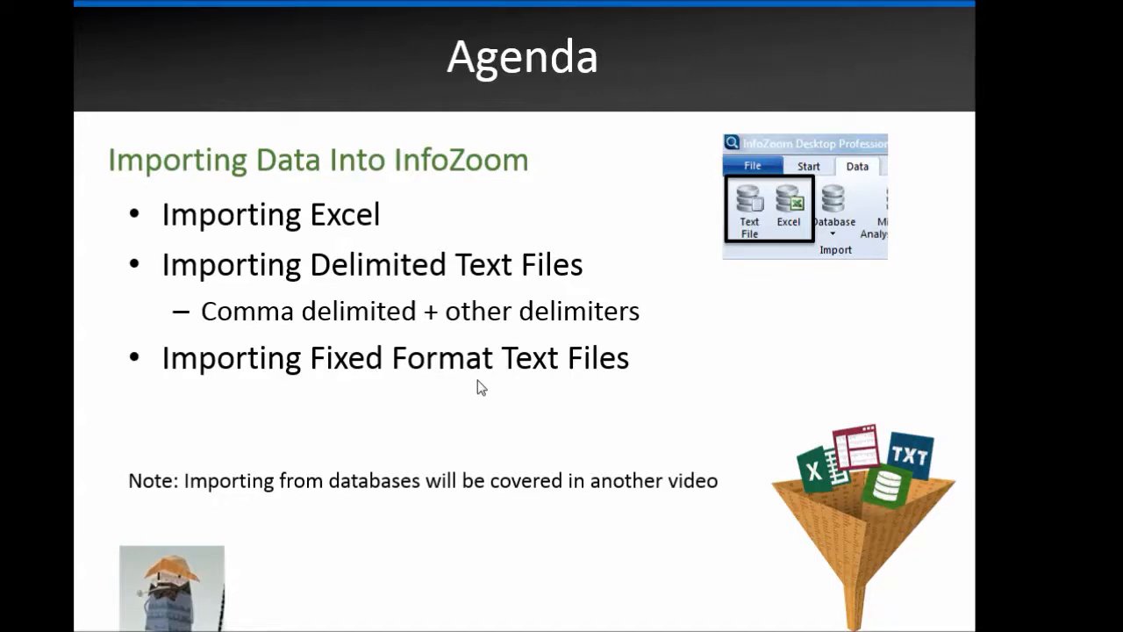
pyautogui.hotkey('alt', 'Tab')
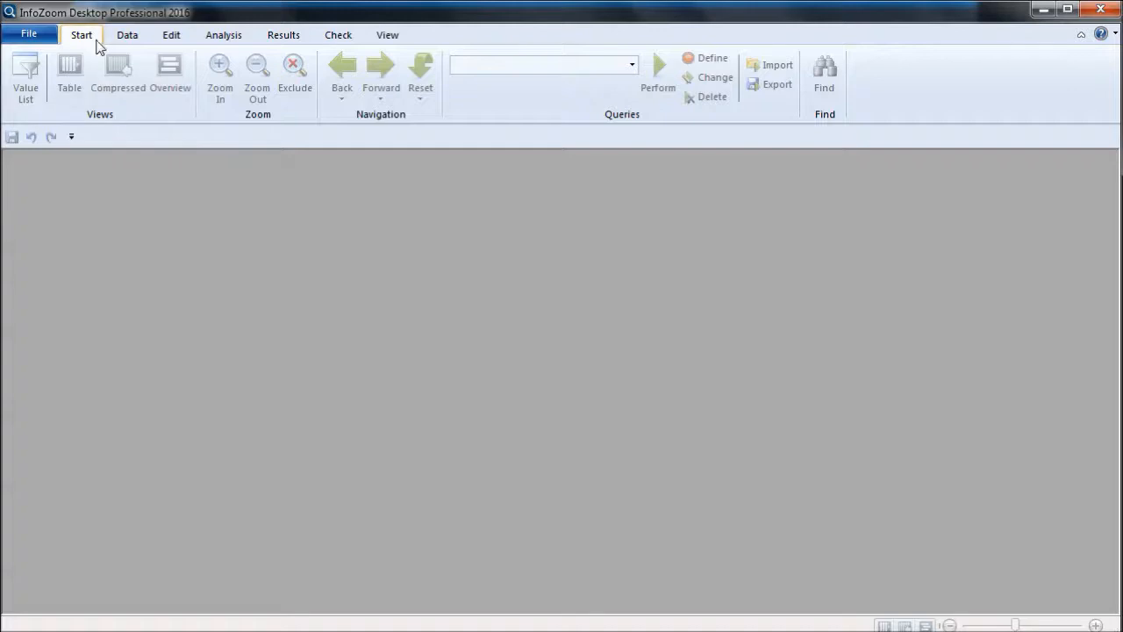
# - Start another text import of ABC-CustomersFinance.csv using fixed column widths and run the automatic column search
pyautogui.click(128, 37)
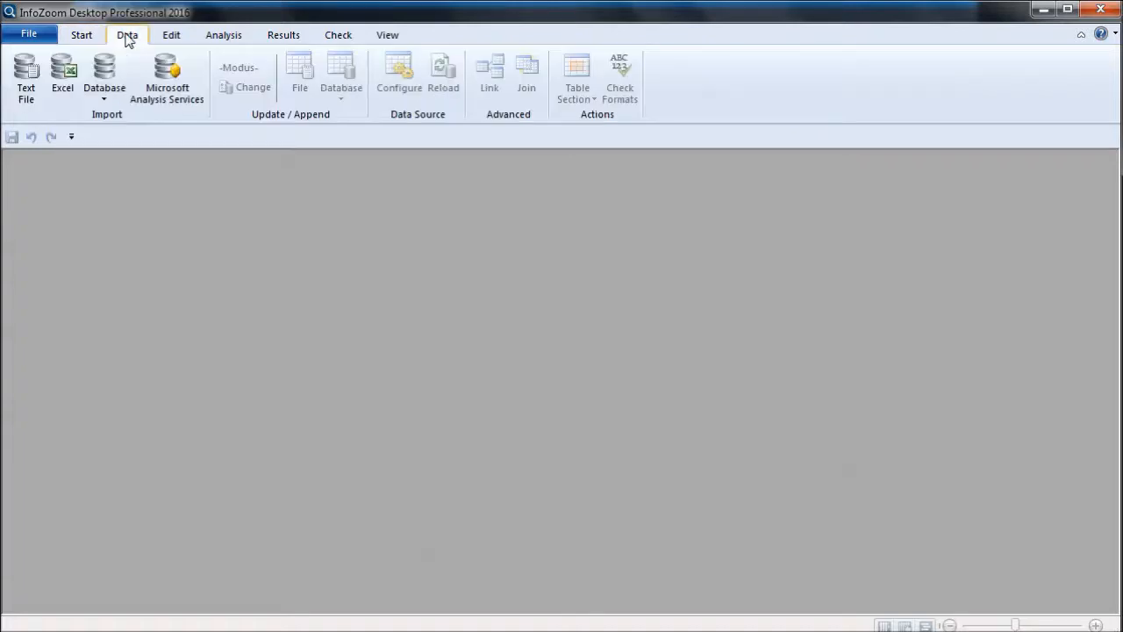
pyautogui.click(30, 95)
pyautogui.doubleClick(501, 225)
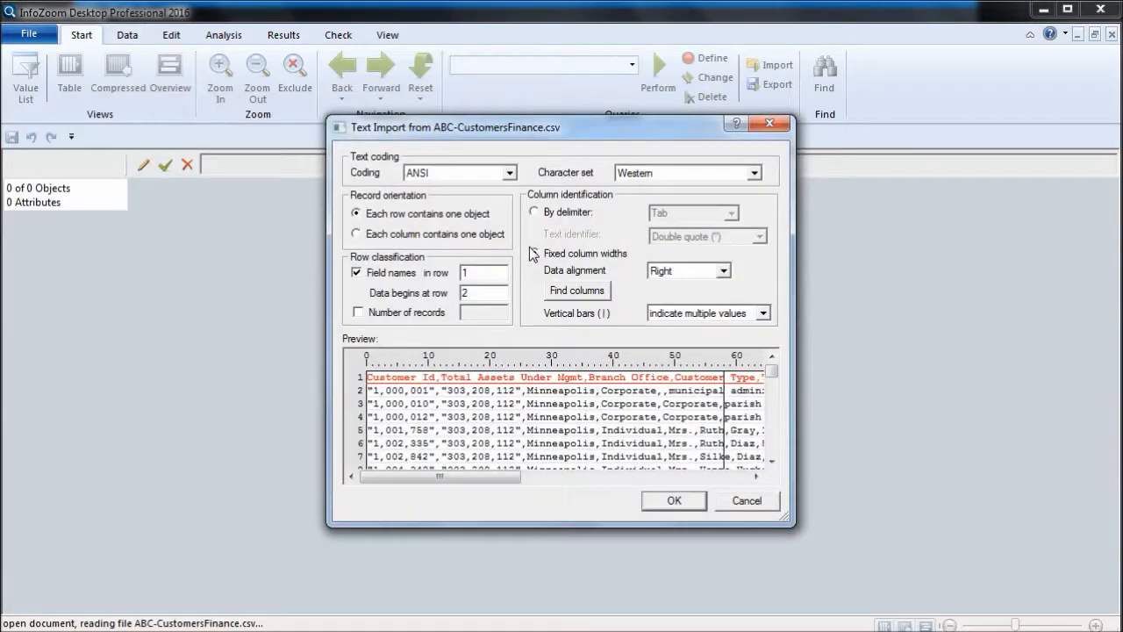
pyautogui.click(532, 253)
pyautogui.click(601, 289)
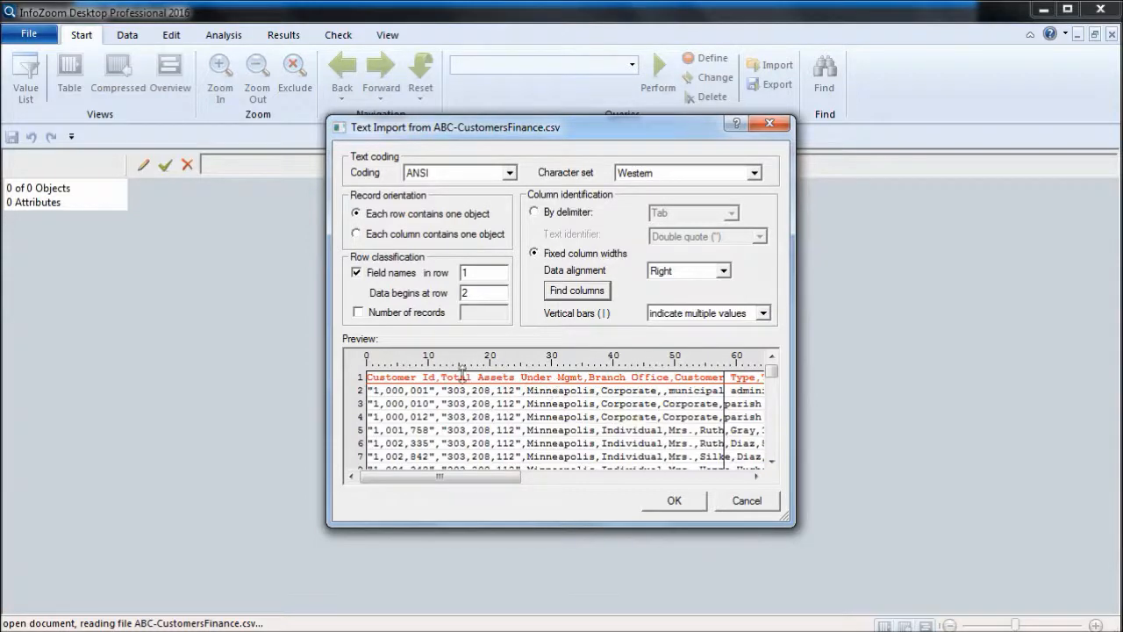
# - Add column breaks at about positions 11, 6 and 26 in the preview and move the existing break to about 38
pyautogui.click(434, 363)
pyautogui.click(404, 368)
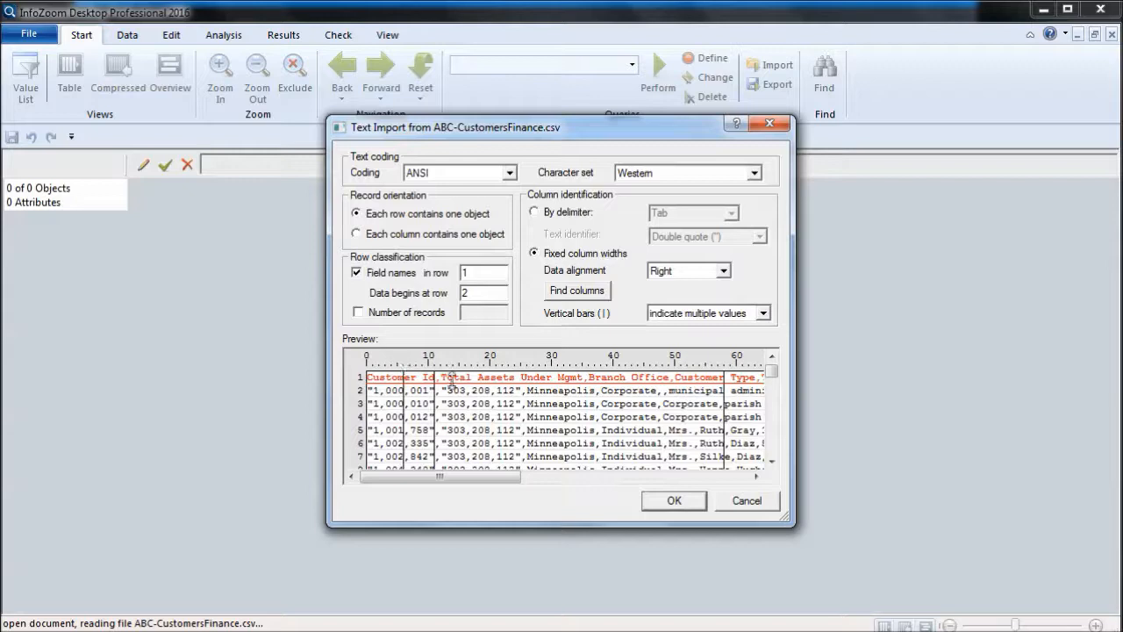
pyautogui.click(525, 379)
pyautogui.moveTo(723, 389); pyautogui.dragTo(600, 390)
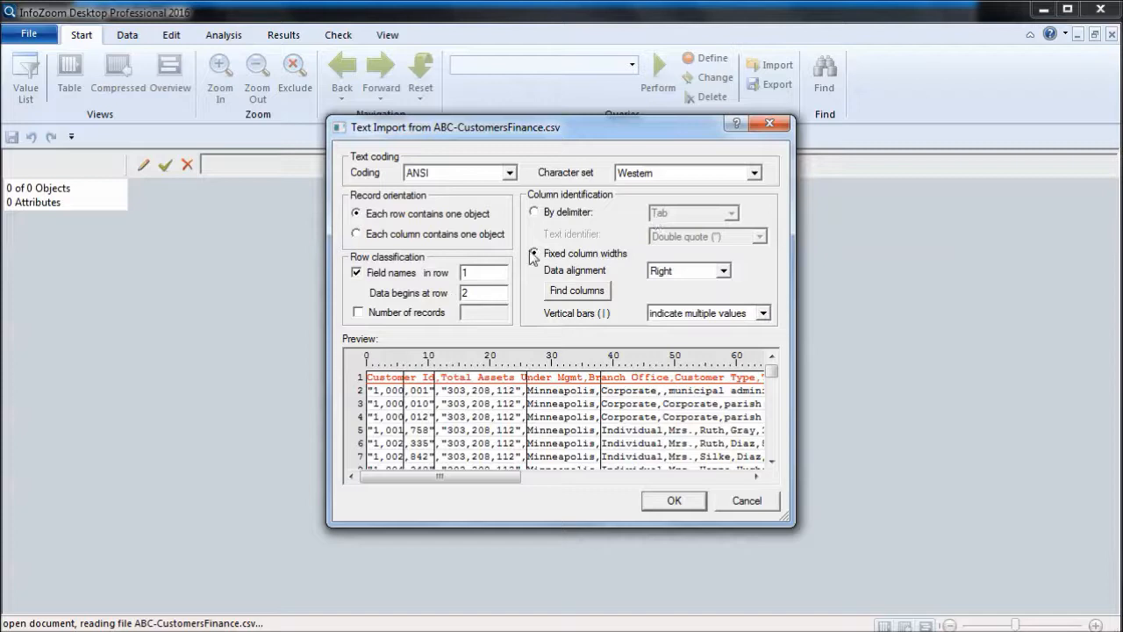
# - Keep the Western character set and turn on the limit for the number of records to import
pyautogui.click(644, 172)
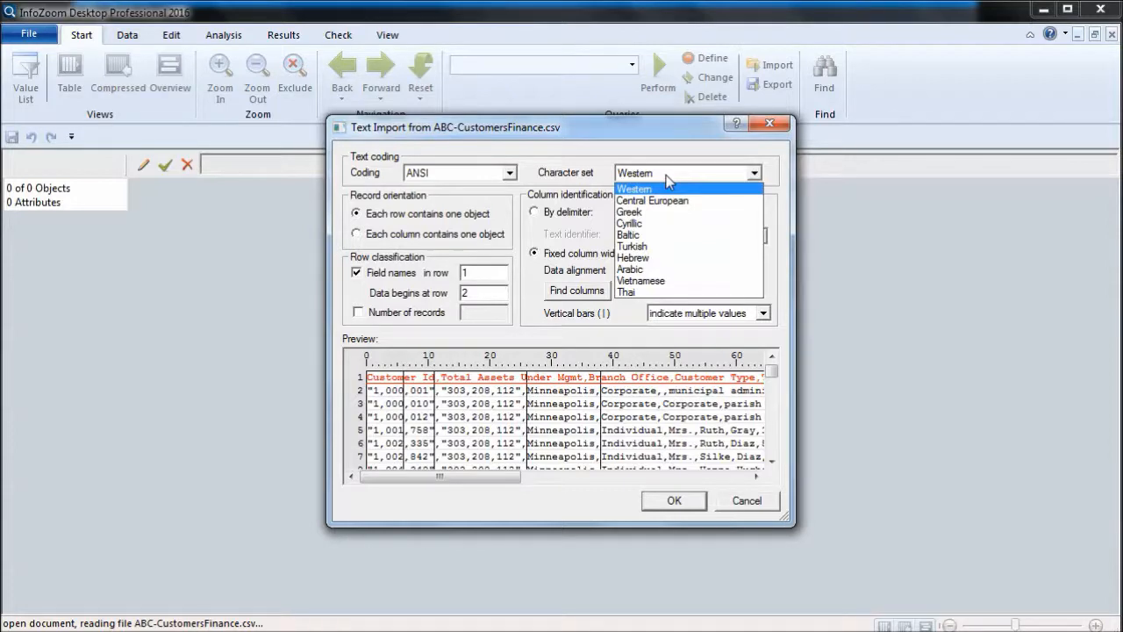
pyautogui.click(666, 176)
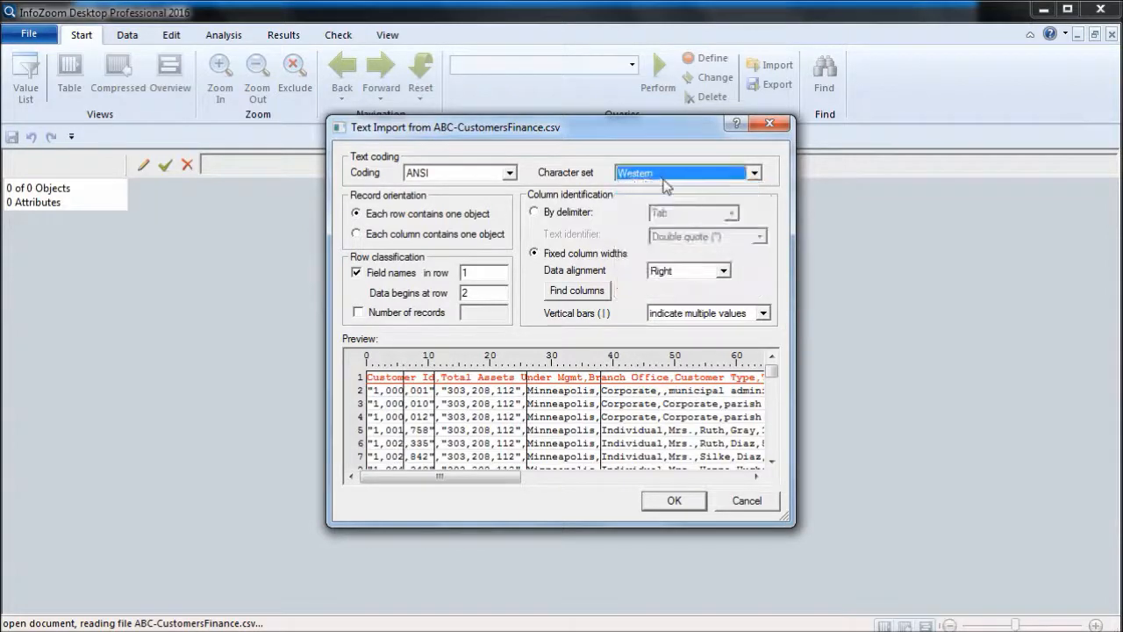
pyautogui.click(373, 313)
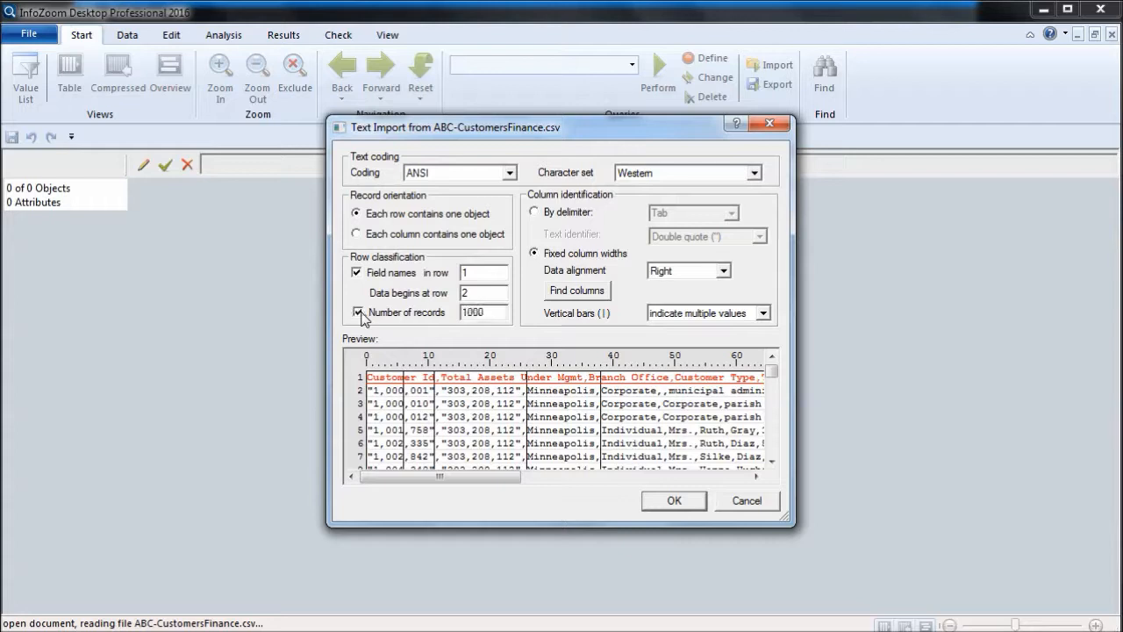
pyautogui.click(490, 310)
pyautogui.write('0')
# - Import the file with the fixed column widths, acknowledge the format warning and show the table in Overview
pyautogui.click(673, 502)
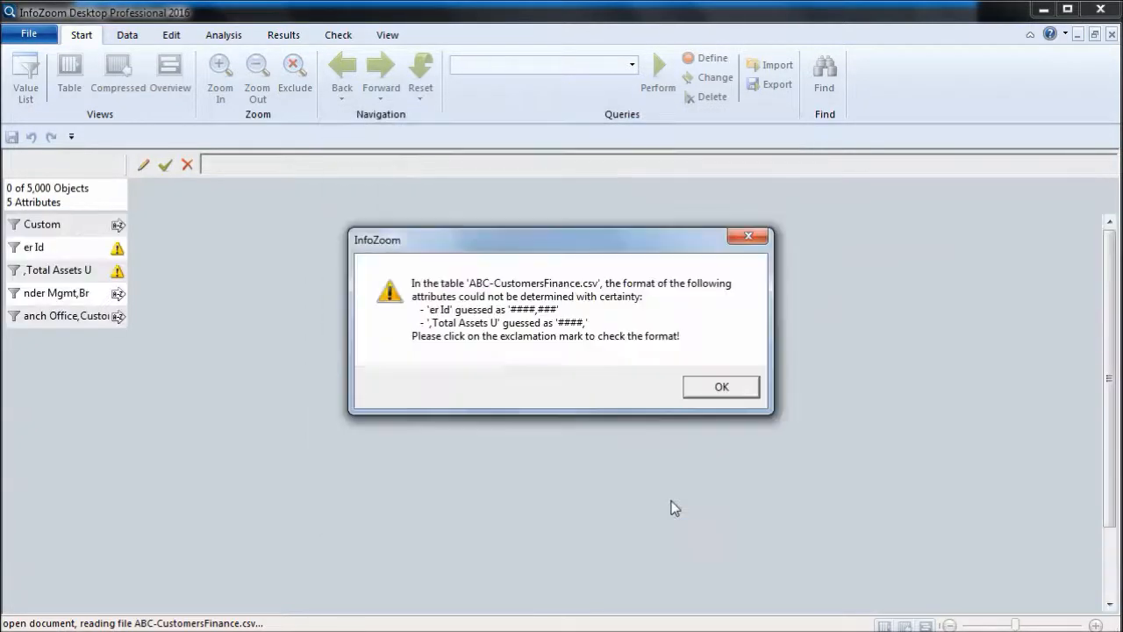
pyautogui.click(722, 393)
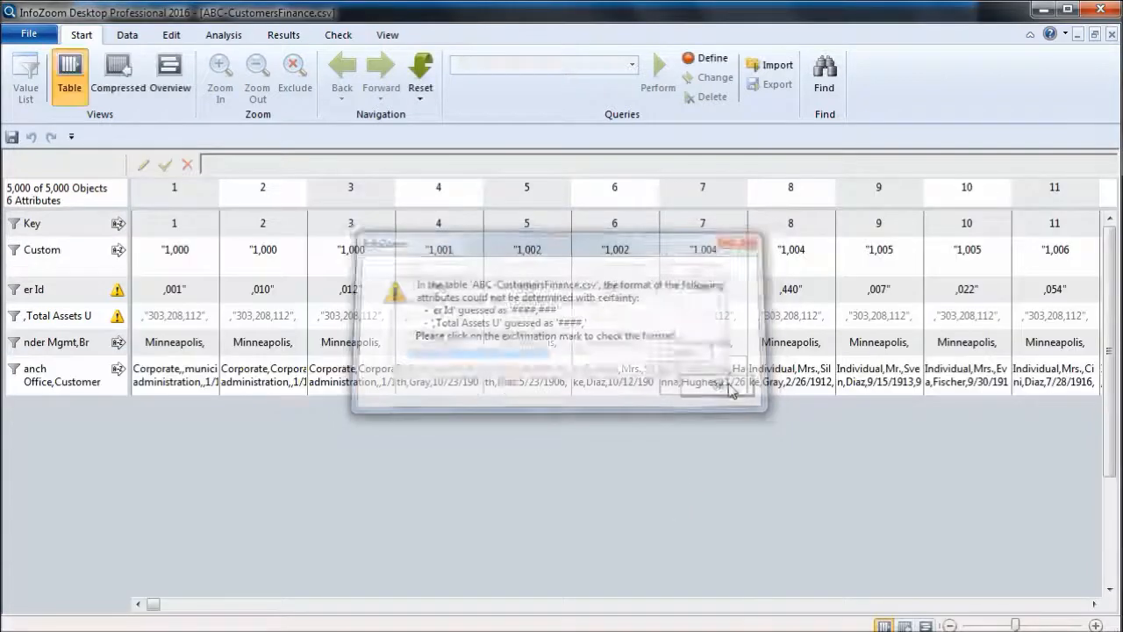
pyautogui.click(172, 77)
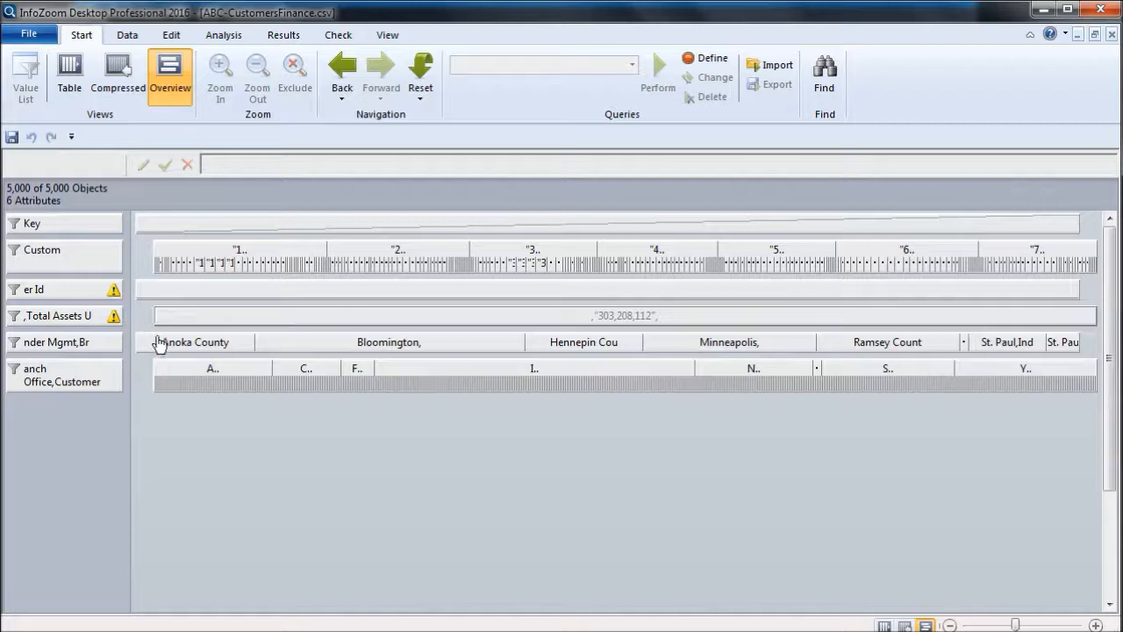
# - Close the table and start importing ABC-CustomersFinance.csv directly from the Data folder in Windows Explorer
pyautogui.click(1109, 34)
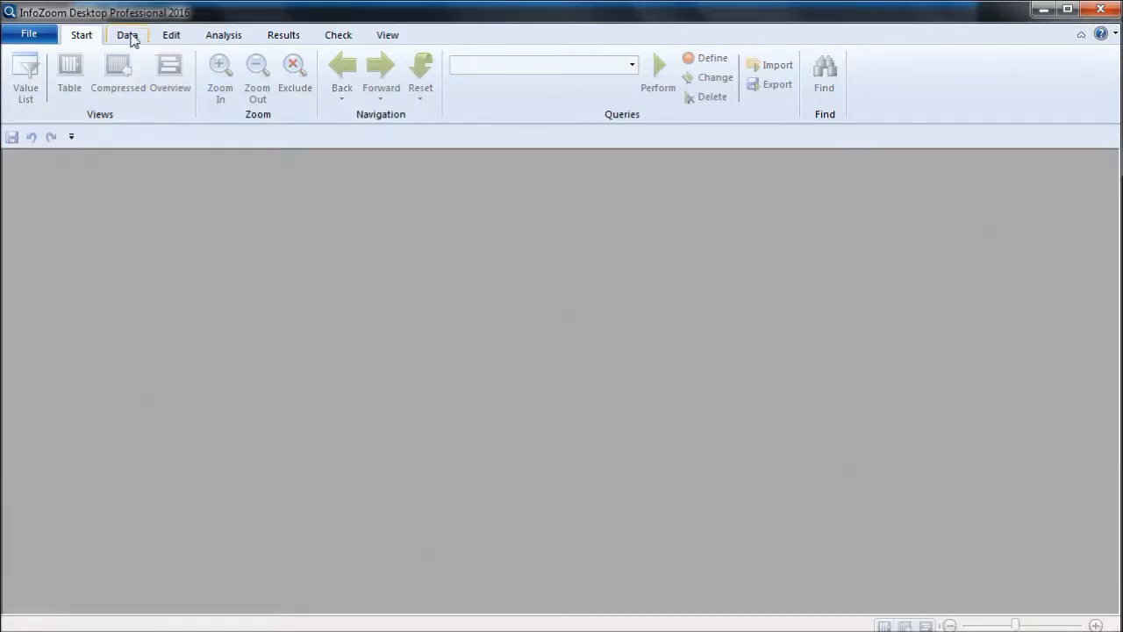
pyautogui.hotkey('alt', 'Tab')
pyautogui.hotkey('alt', 'Tab')
pyautogui.hotkey('alt', 'shift', 'Tab')
pyautogui.hotkey('alt', 'Tab')
pyautogui.hotkey('alt', 'Tab')
pyautogui.moveTo(685, 362); pyautogui.dragTo(346, 309)
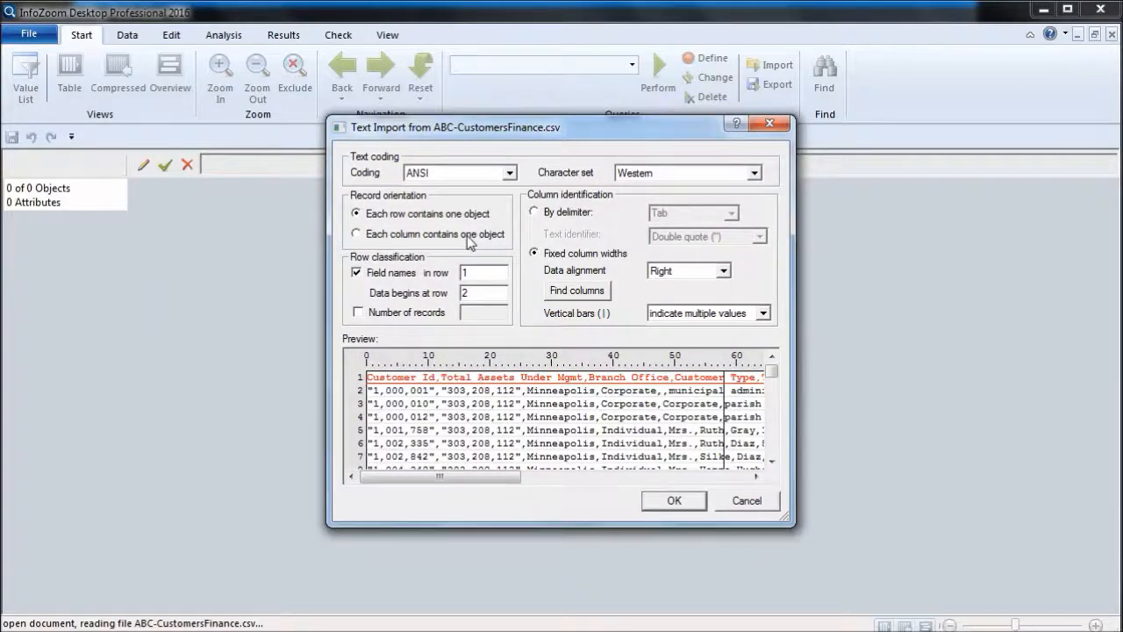
# - Switch to the PowerPoint slide show and advance from the Agenda to the closing slide
pyautogui.hotkey('alt', 'Tab')
pyautogui.hotkey('alt', 'Tab')
pyautogui.hotkey('alt', 'Tab')
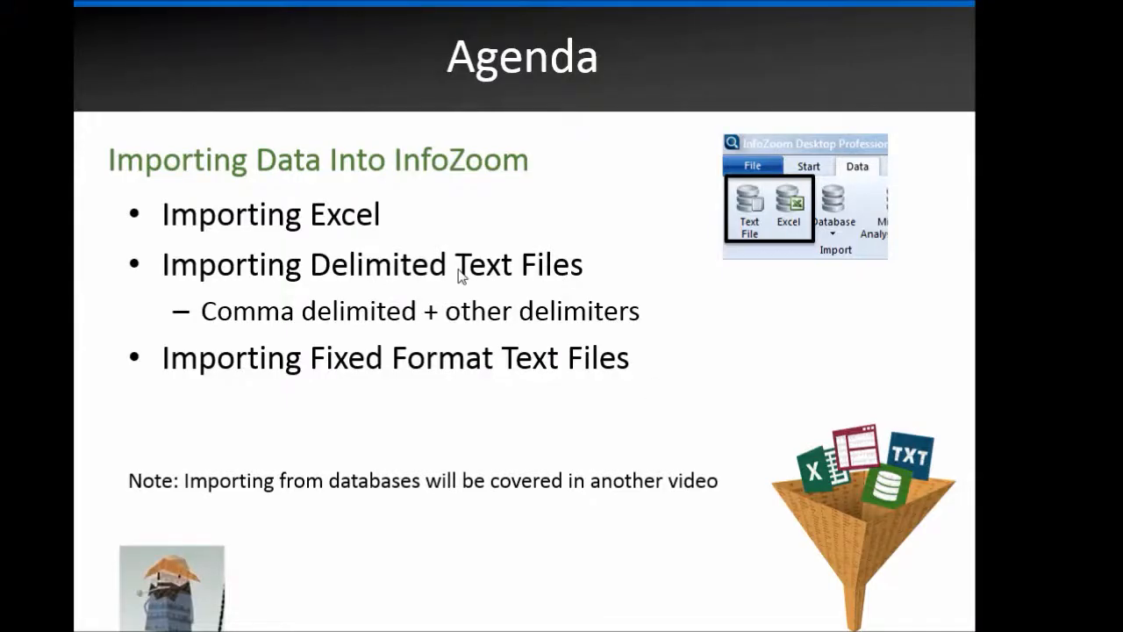
pyautogui.click(532, 341)
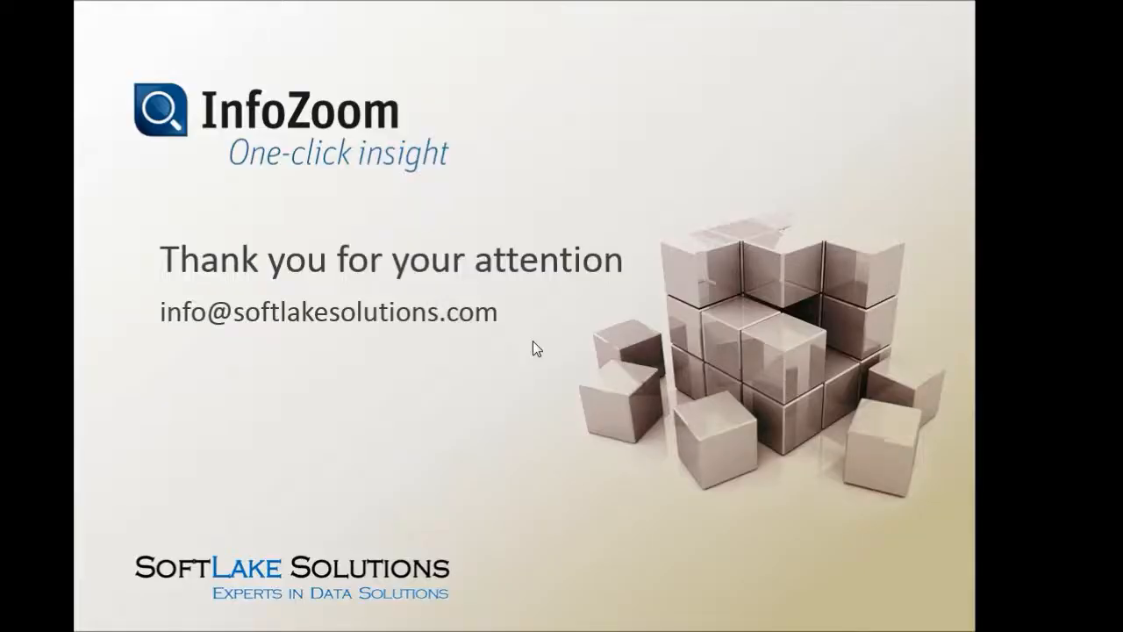